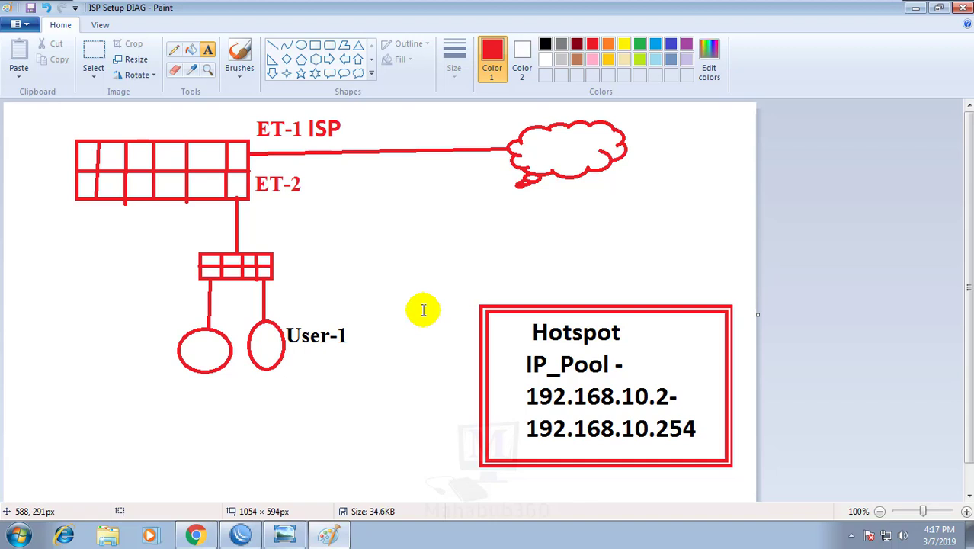
Close the current WinBox router session and minimize the network diagram in Paint.
click(963, 7)
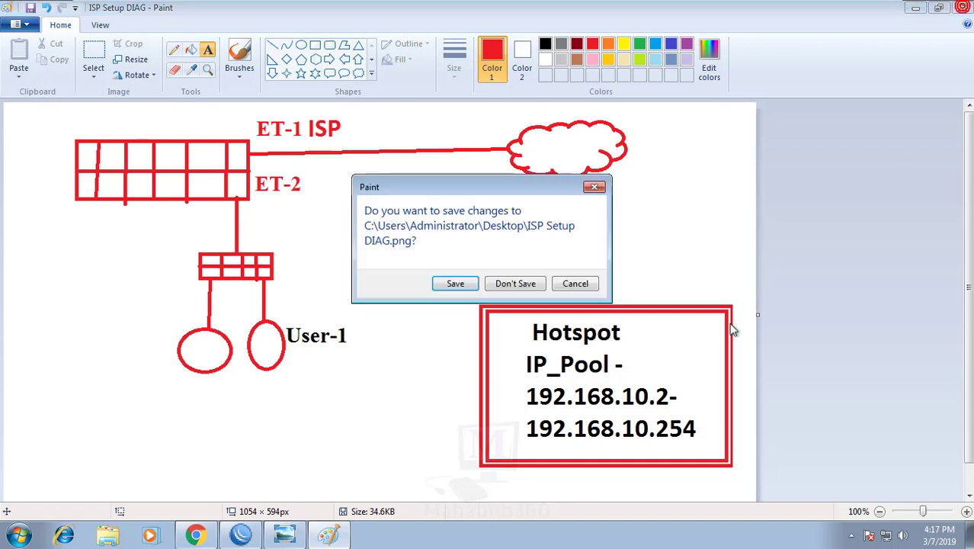
click(574, 284)
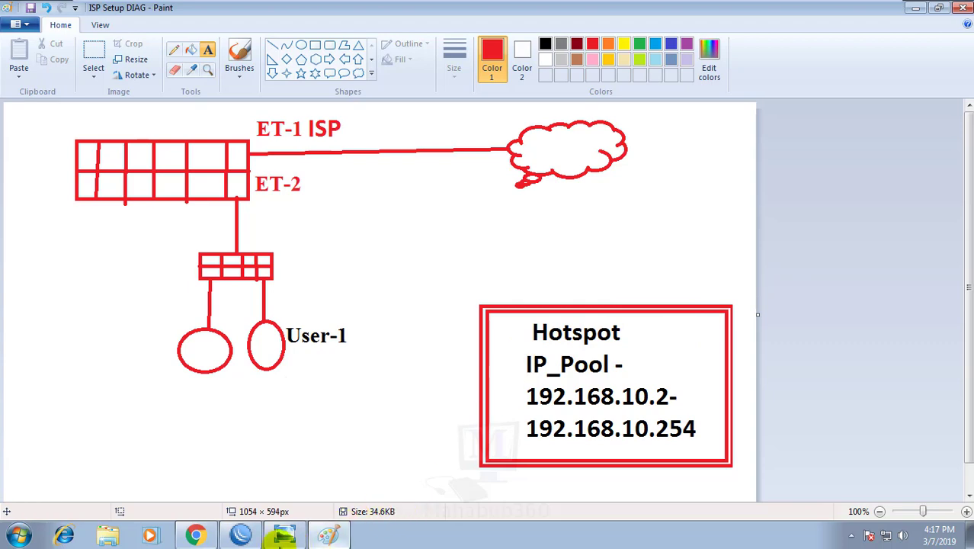
click(243, 540)
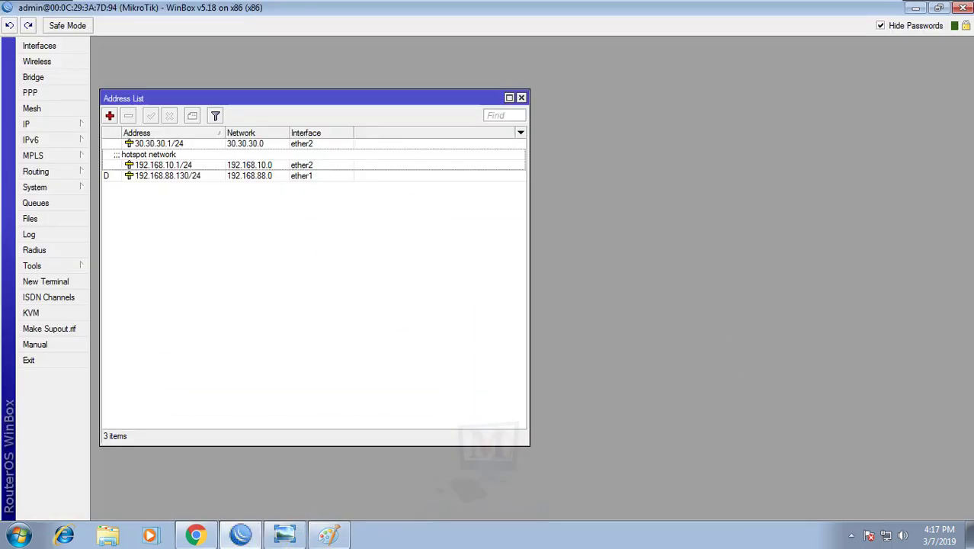
click(964, 9)
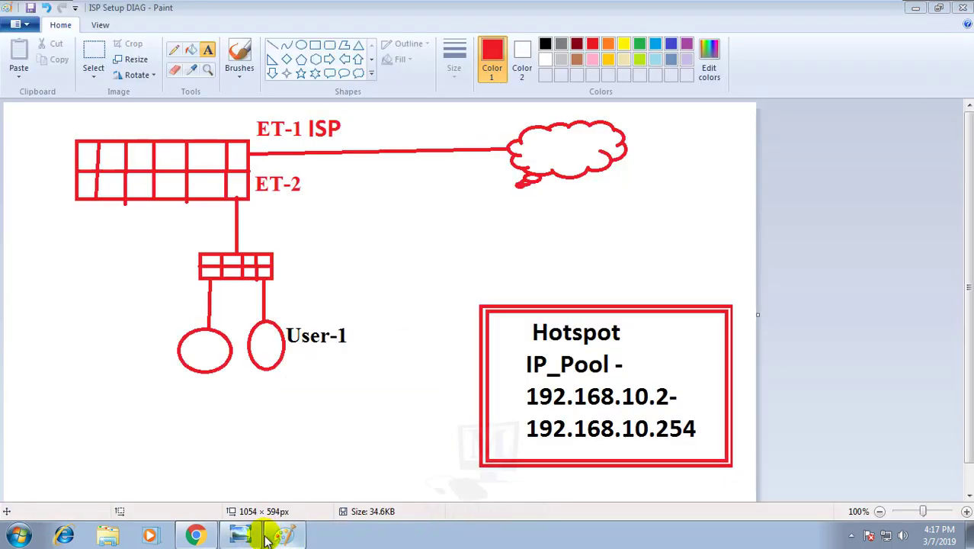
click(916, 9)
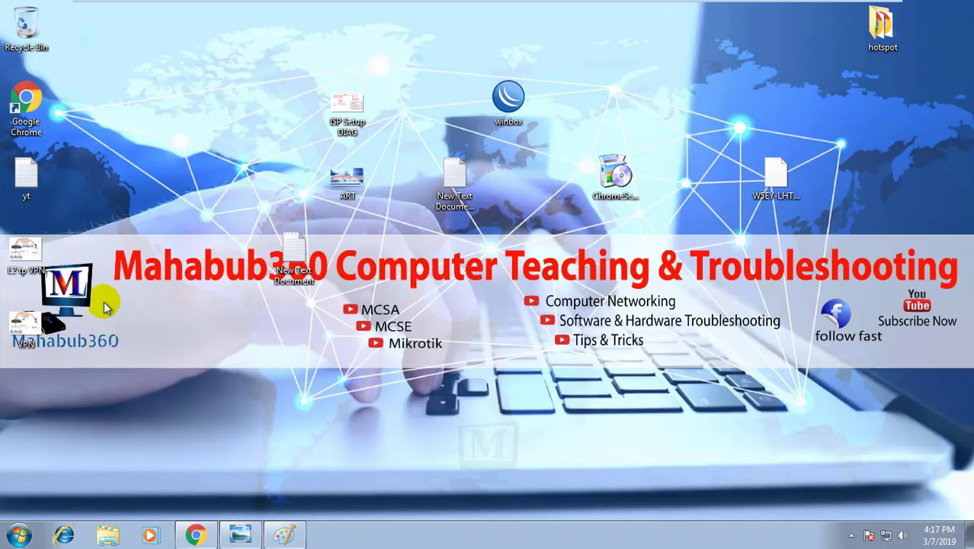
Relaunch WinBox, connect to the router, and open the empty Hotspot IP Bindings list.
double_click(508, 97)
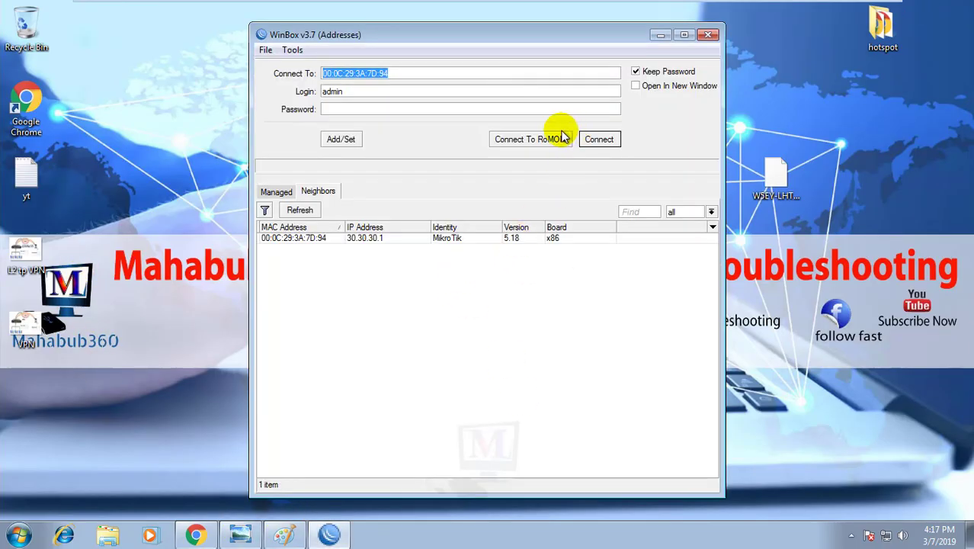
click(598, 137)
click(522, 97)
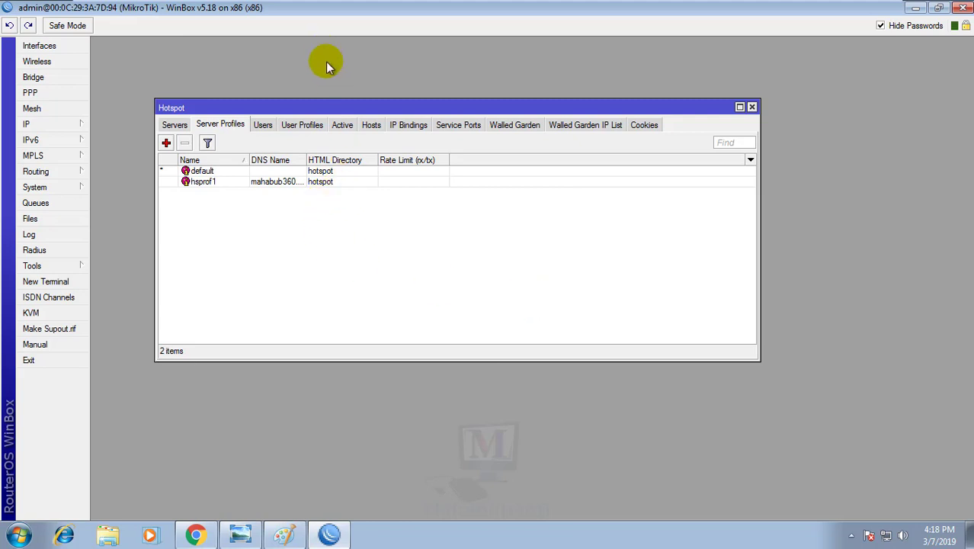
click(408, 126)
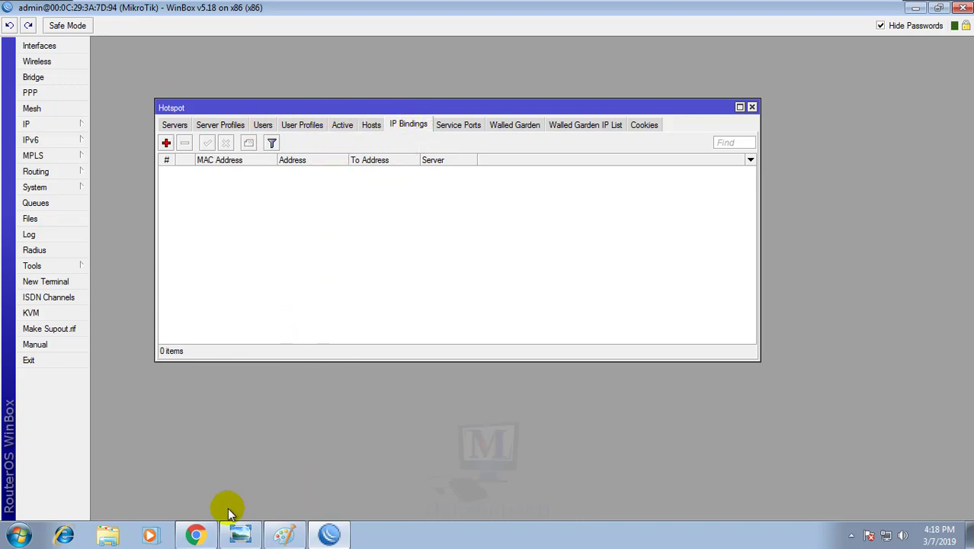
Log off from the mikrotik hotspot status tab and load the mahabub360.net login page.
click(200, 526)
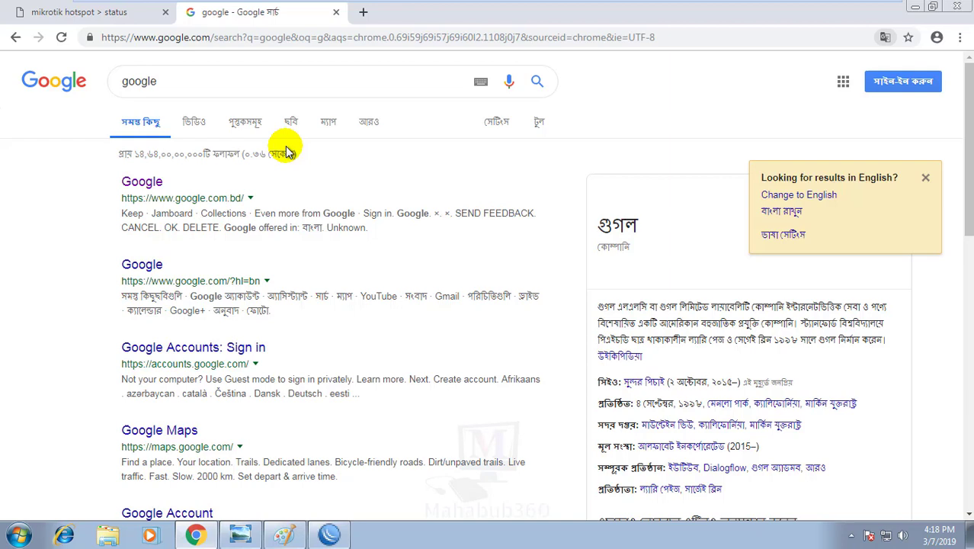
click(122, 13)
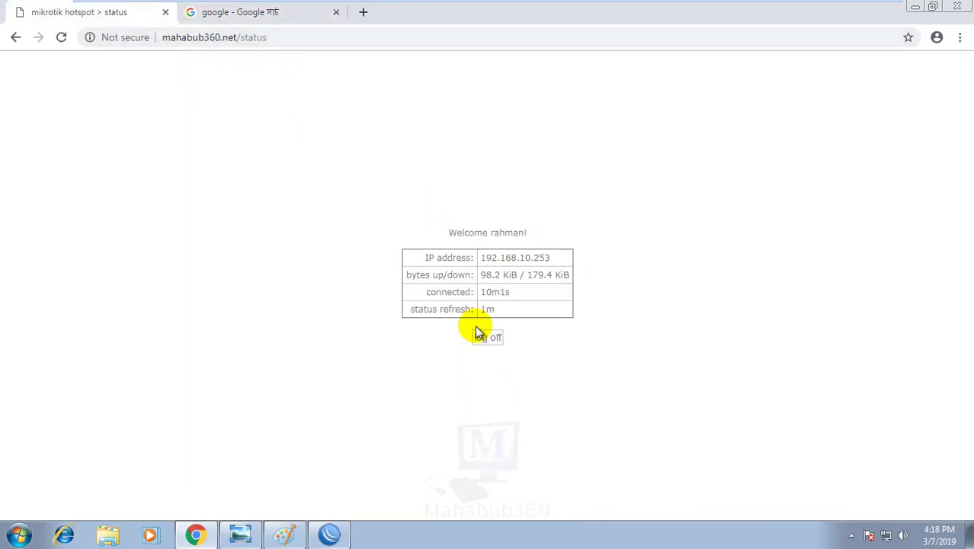
click(284, 37)
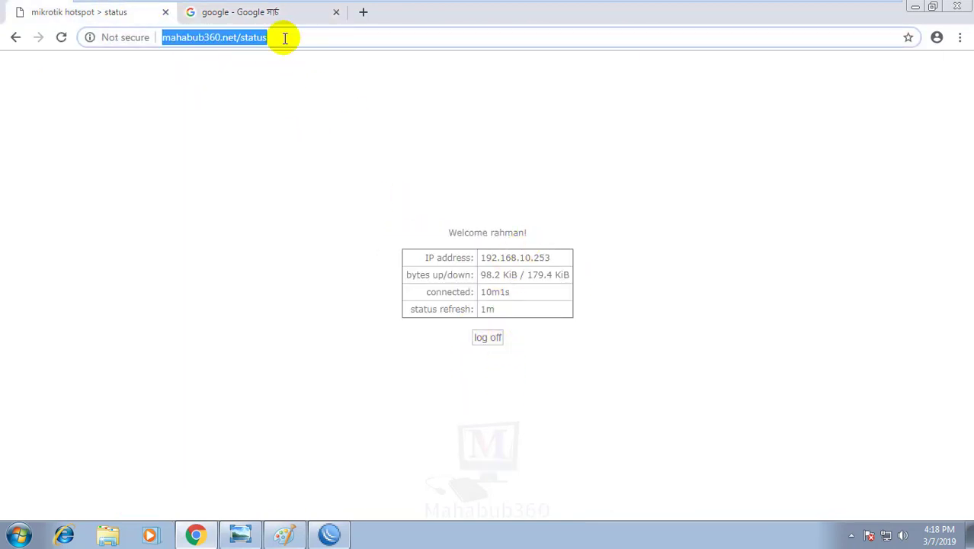
click(487, 339)
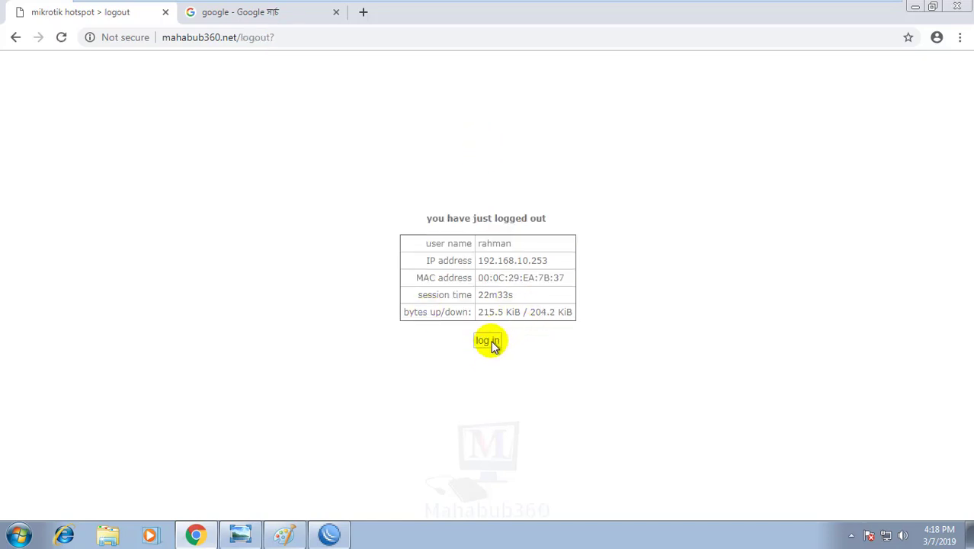
click(491, 339)
click(503, 261)
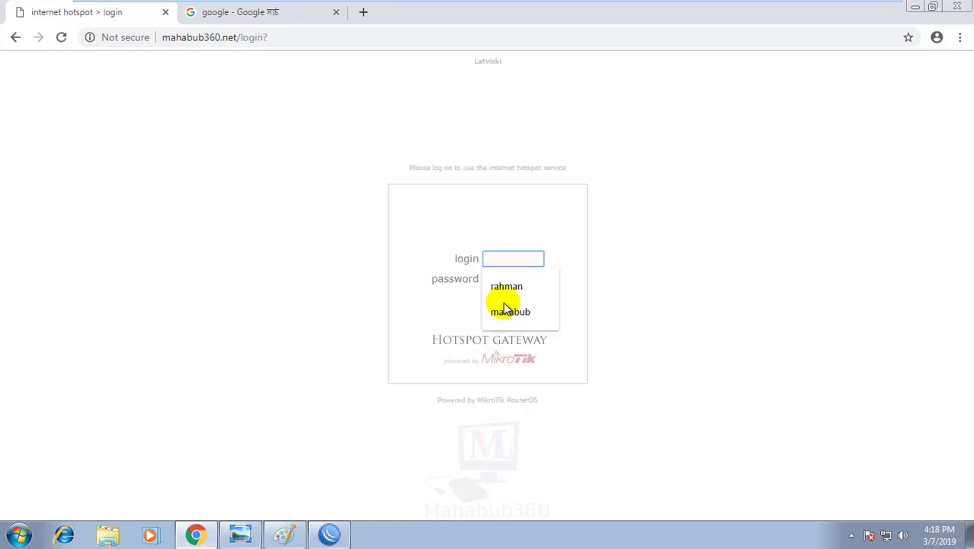
click(390, 344)
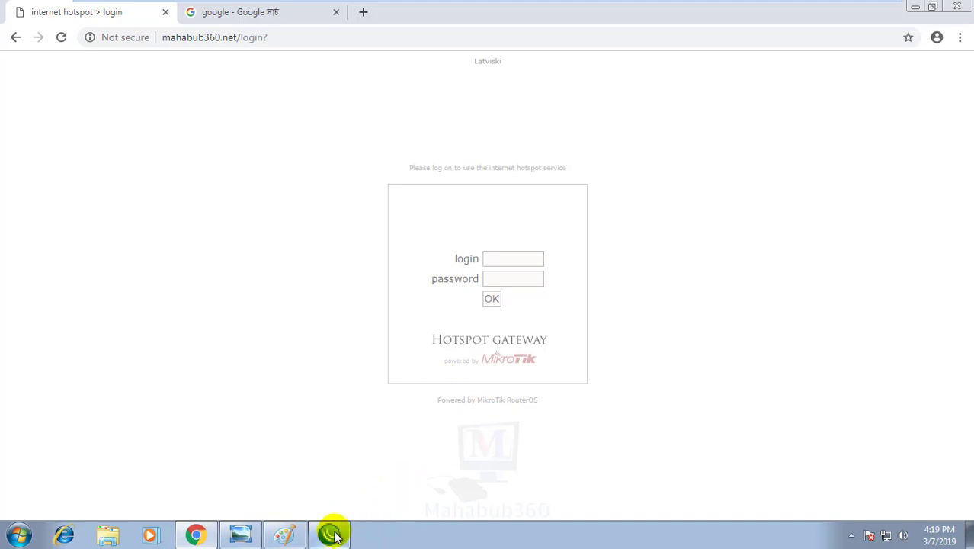
Log in to the hotspot with the second saved username and its password.
click(330, 533)
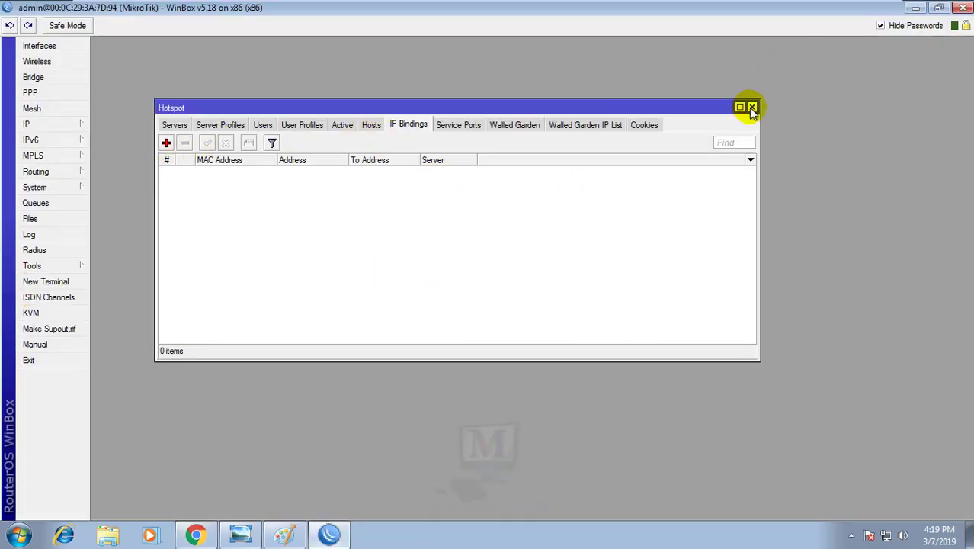
click(196, 534)
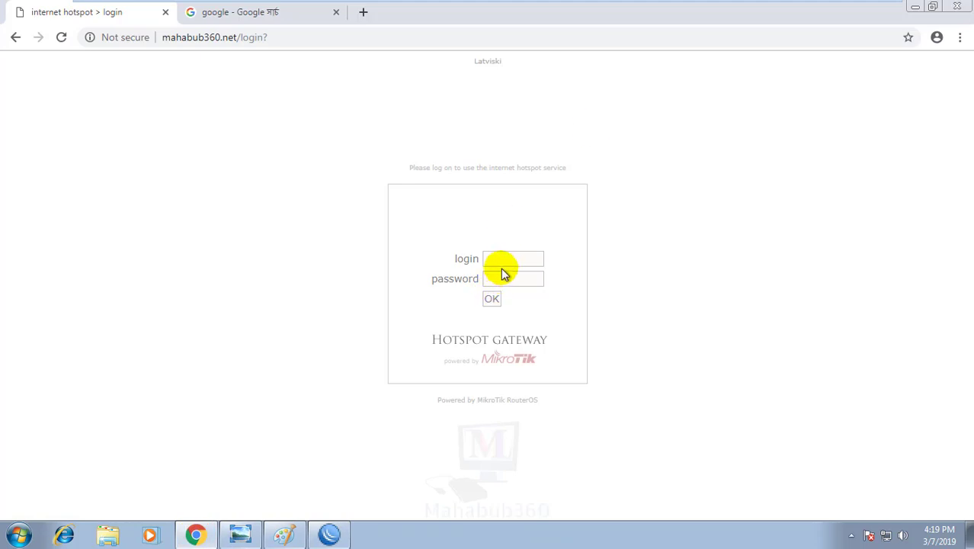
click(509, 315)
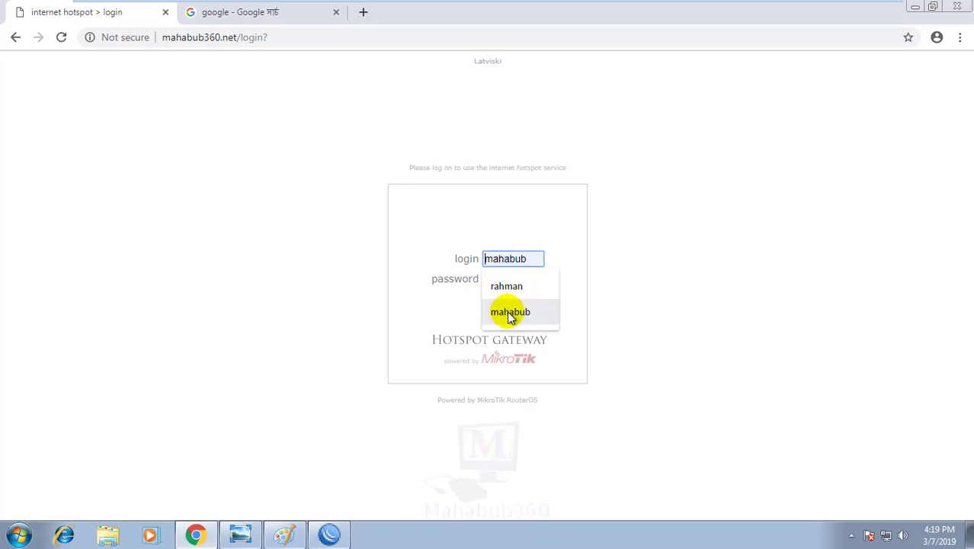
click(509, 314)
click(509, 278)
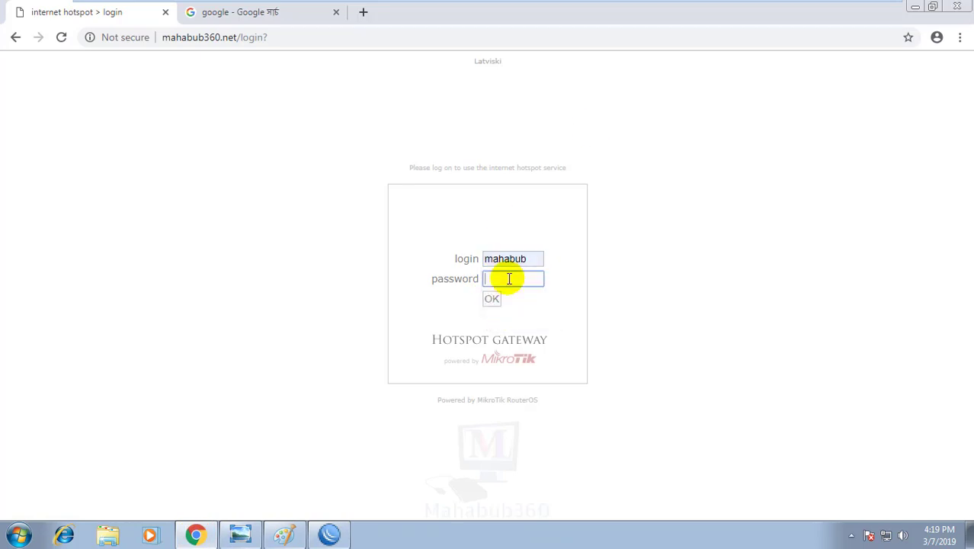
key(Return)
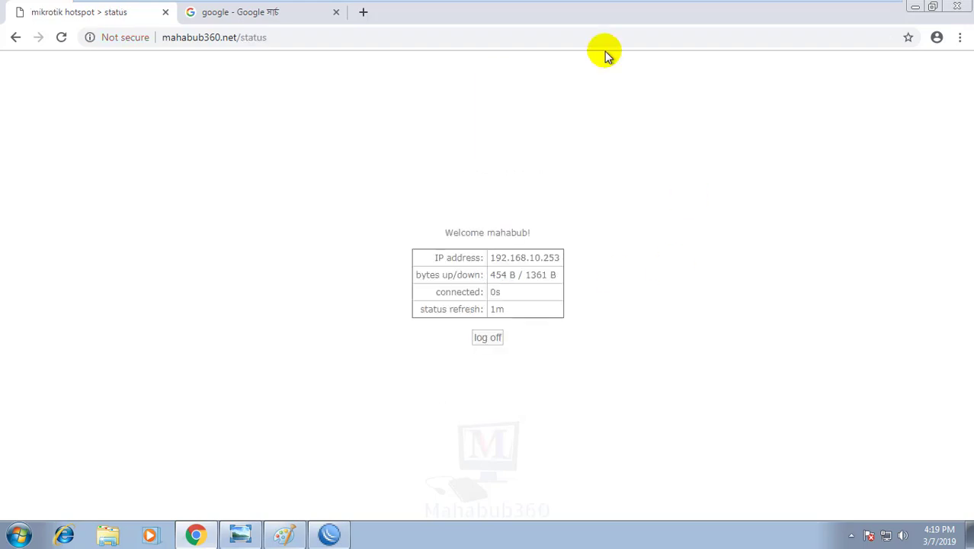
Replace the Google search tab with a new blank tab.
click(305, 13)
click(335, 37)
click(363, 14)
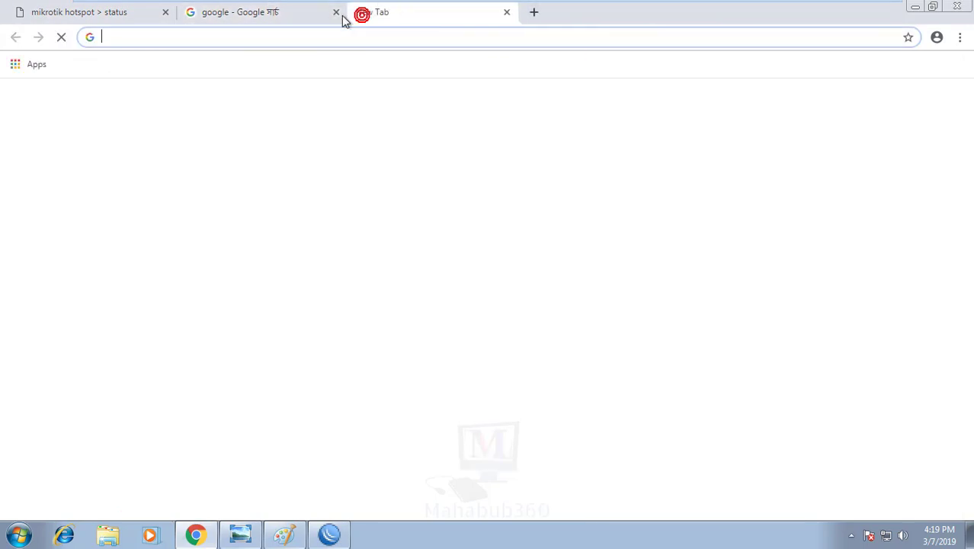
click(335, 12)
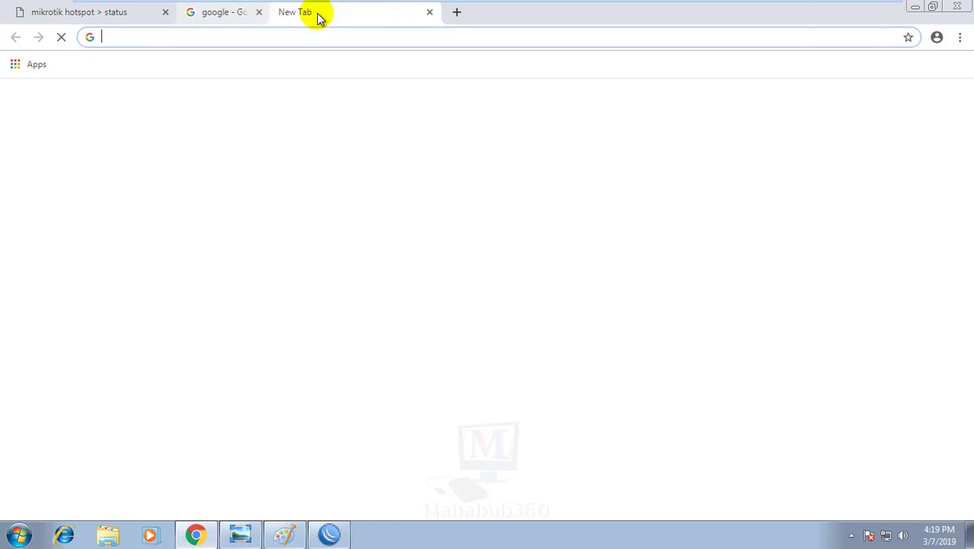
Log off from the hotspot status page and return to the login page.
click(114, 12)
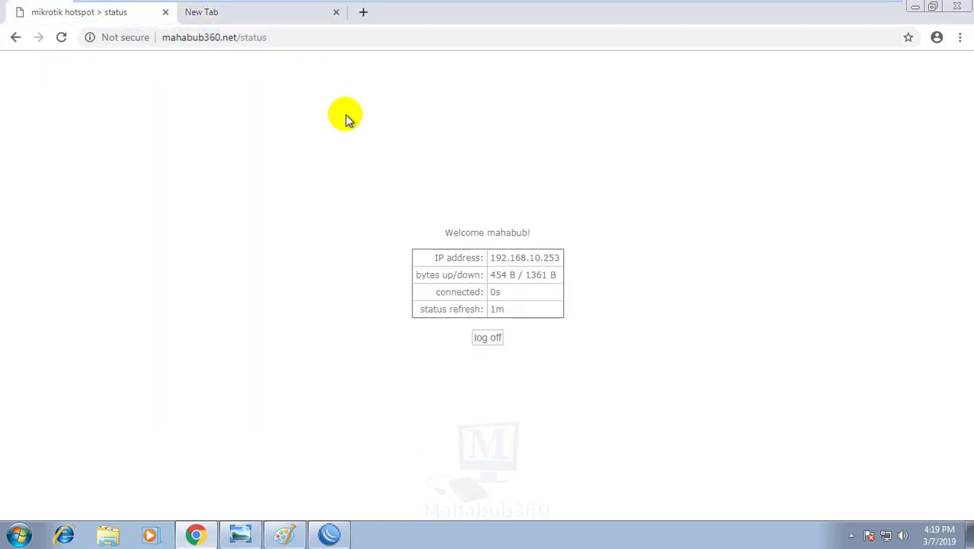
click(490, 339)
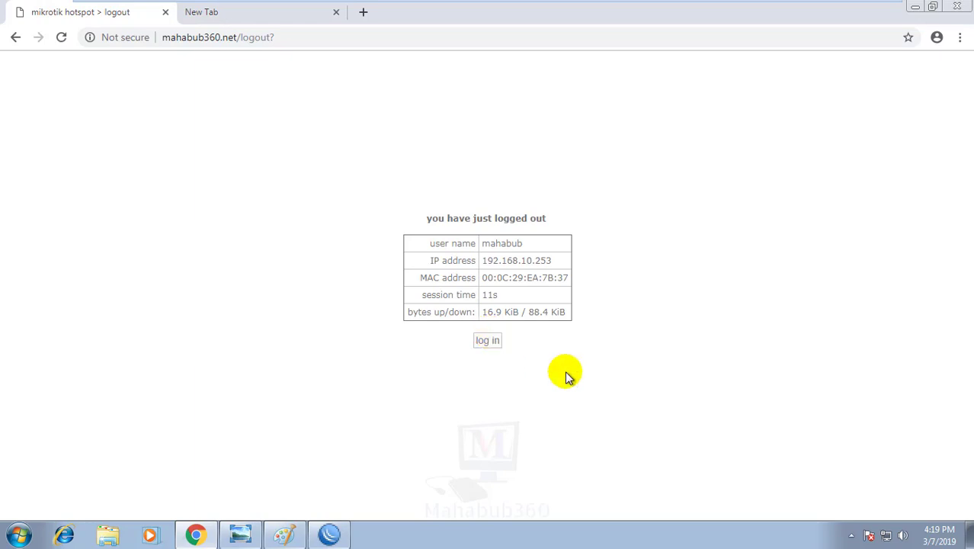
click(487, 340)
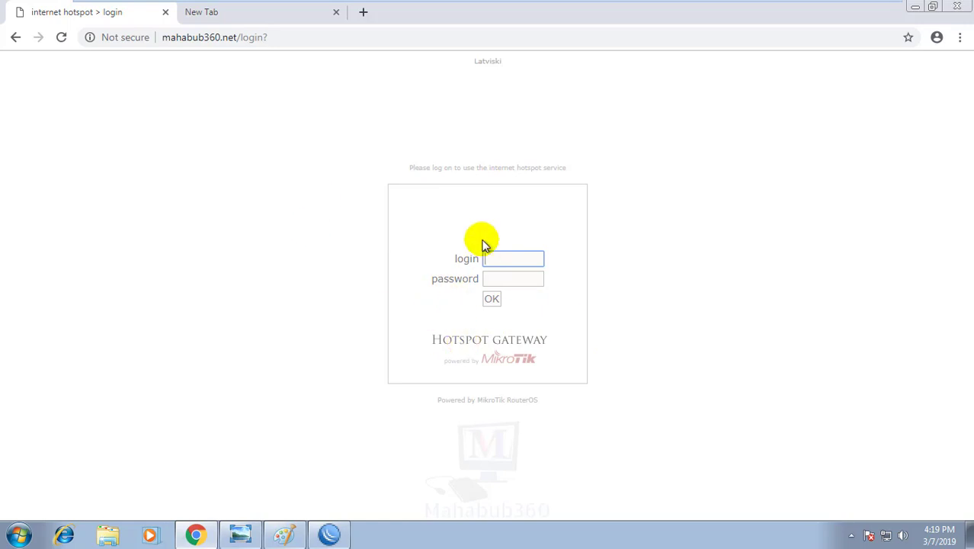
click(333, 537)
Enable Cookie login alongside HTTP CHAP in the hsprof1 server profile, then apply and close it.
click(175, 125)
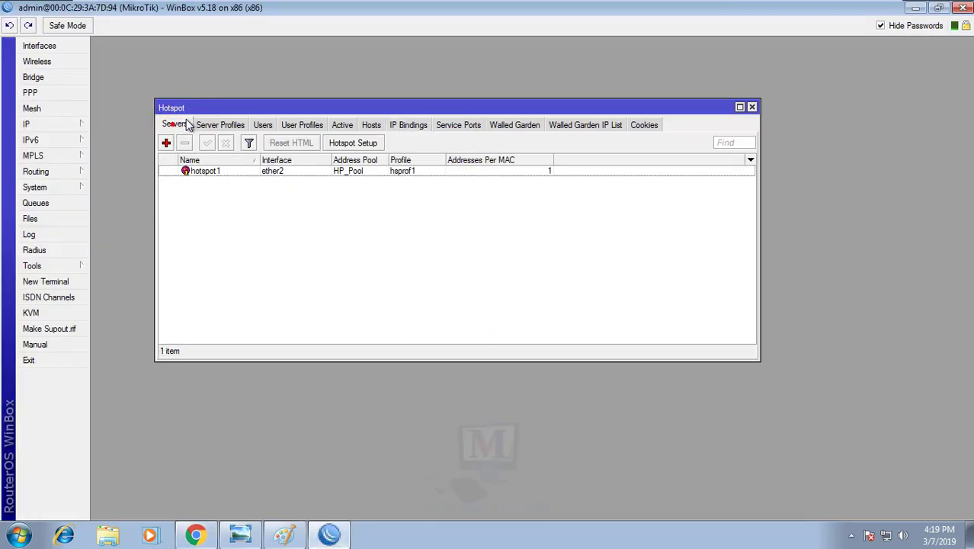
click(218, 126)
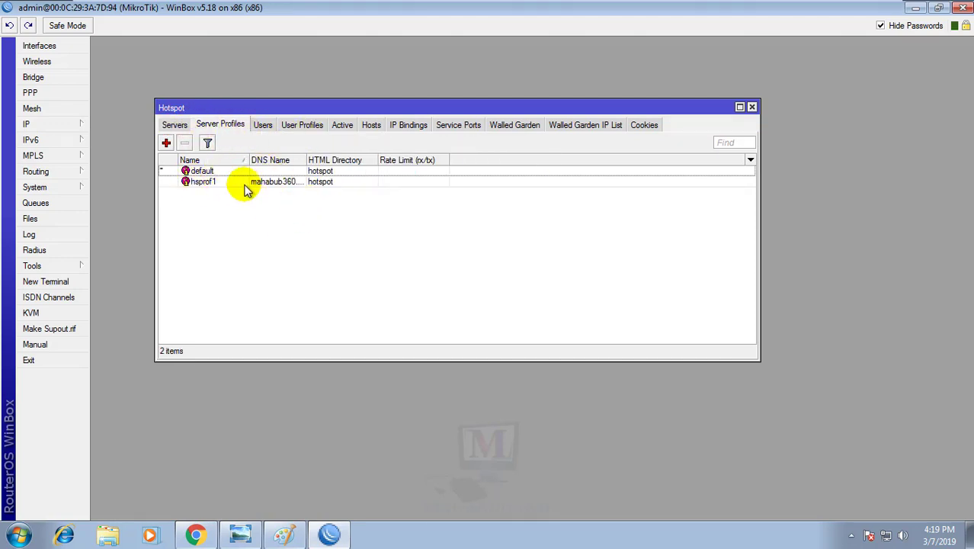
click(206, 186)
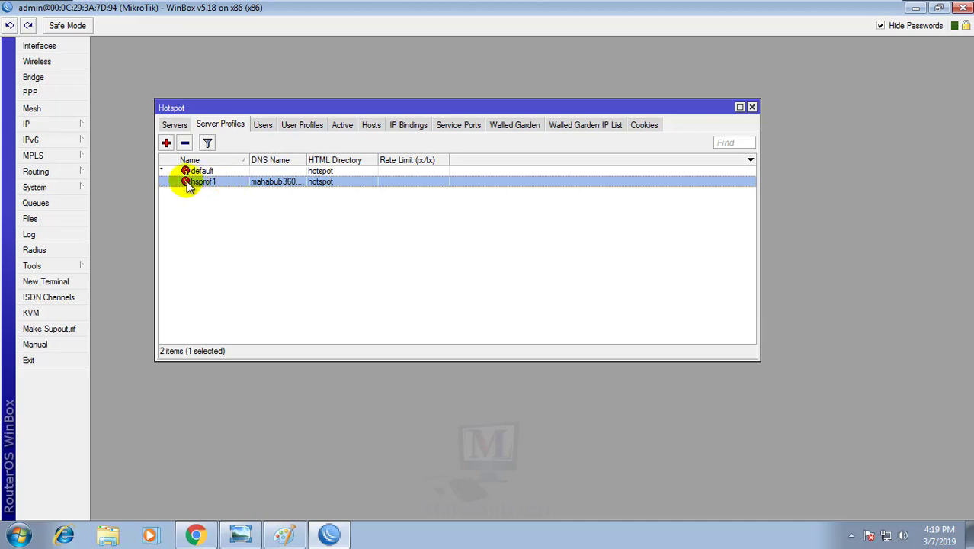
double_click(245, 187)
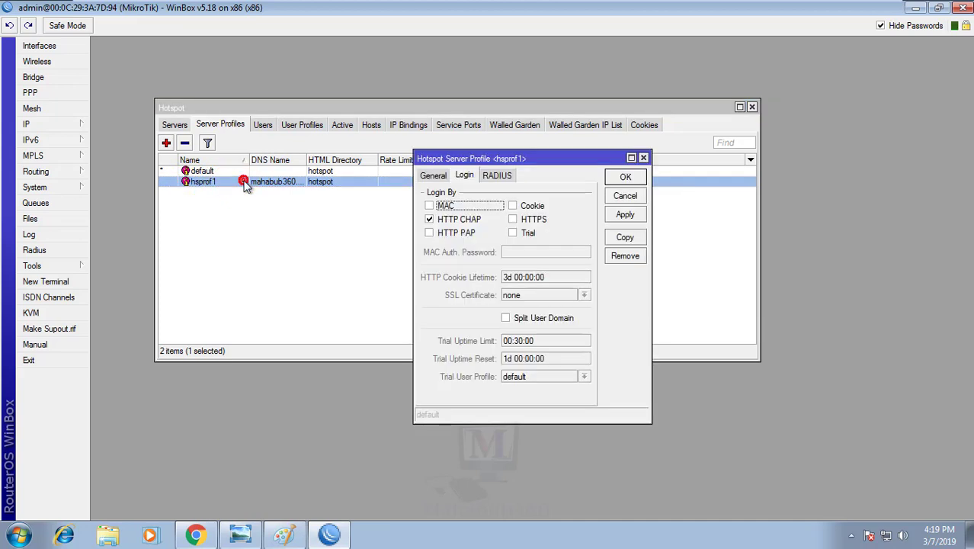
click(513, 206)
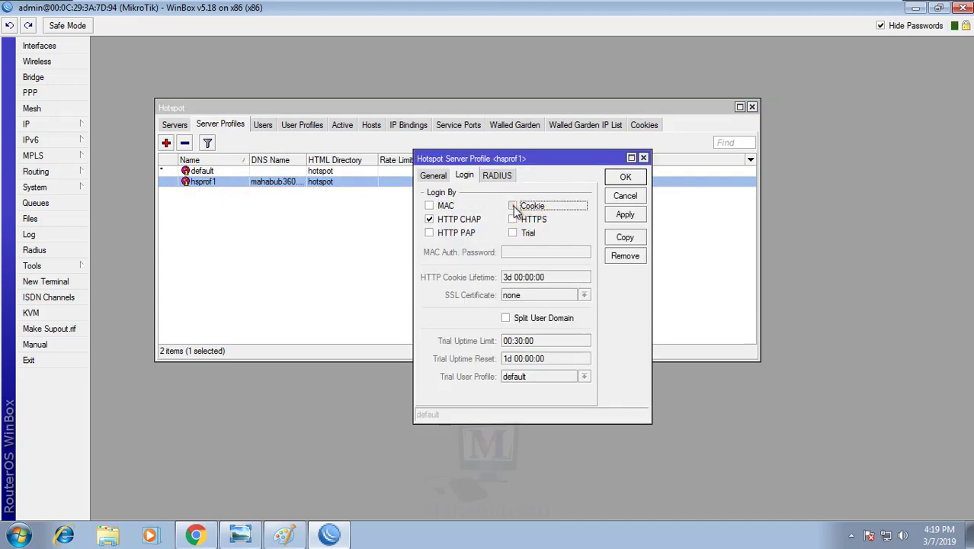
click(625, 215)
click(626, 177)
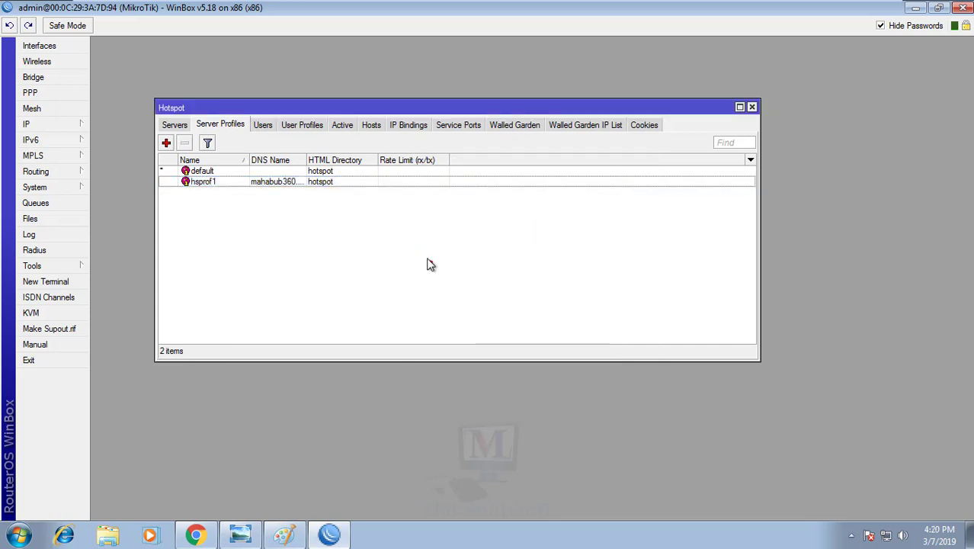
Log in to the hotspot with the saved username and confirm YouTube loads in a new tab.
click(197, 536)
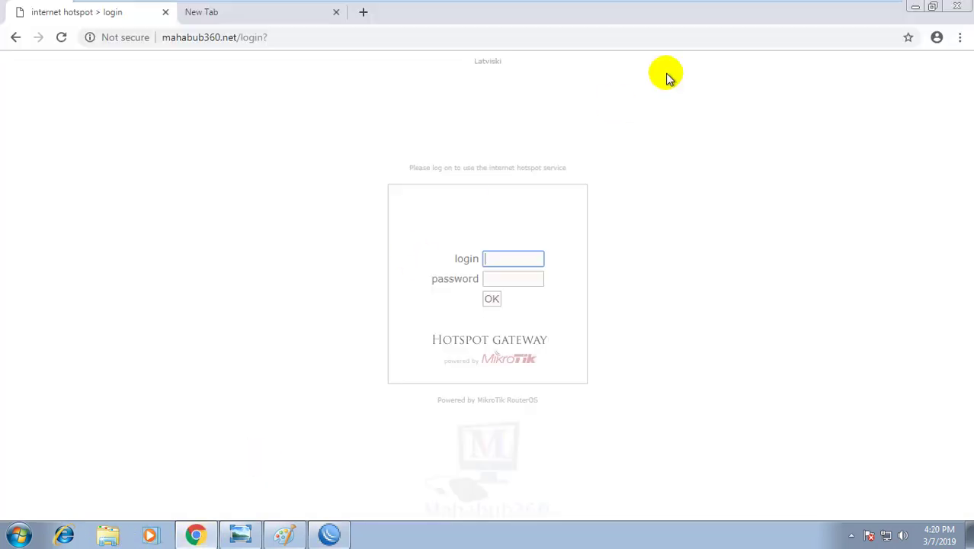
click(503, 260)
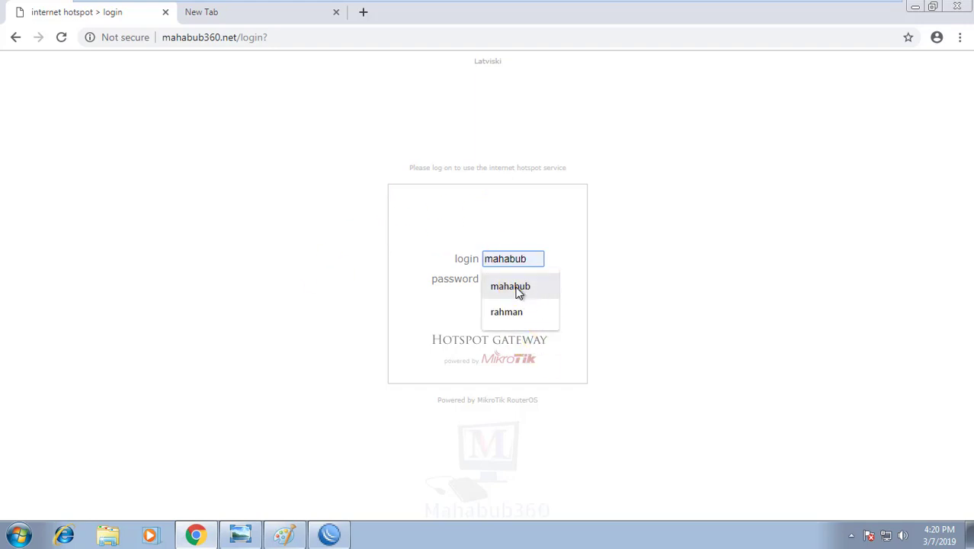
click(511, 287)
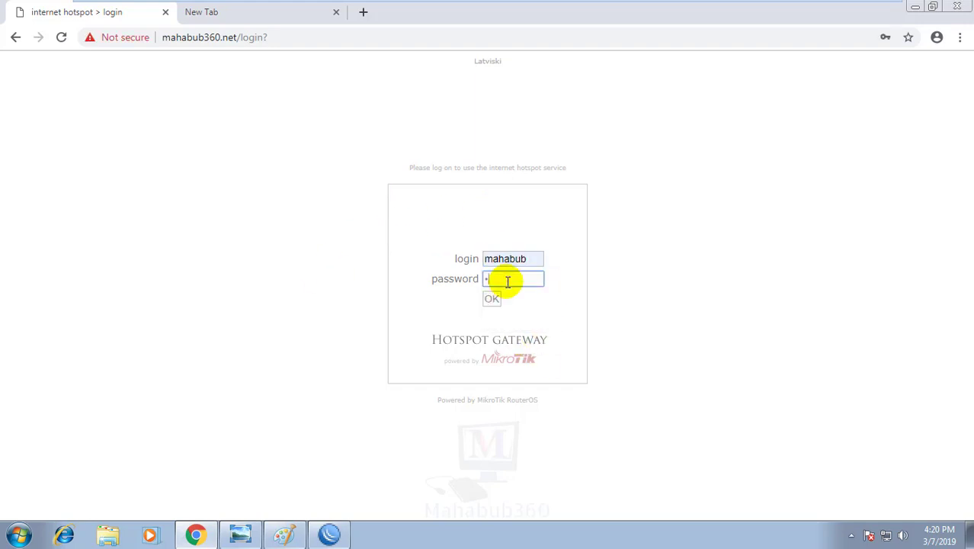
key(Return)
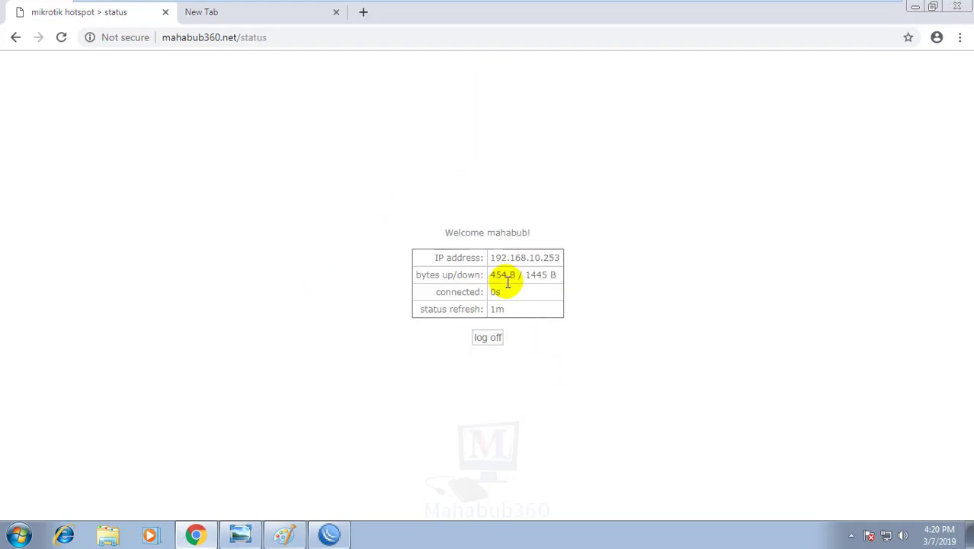
click(241, 14)
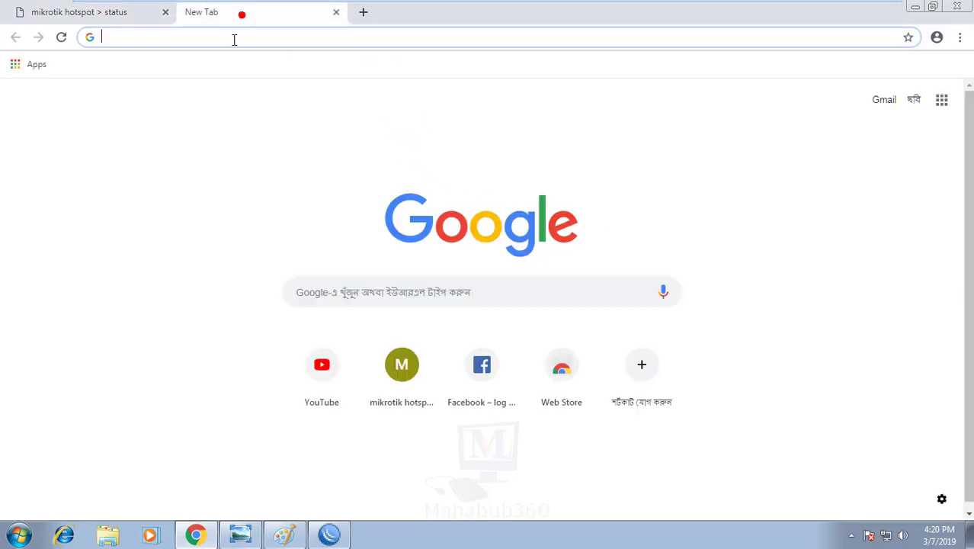
click(331, 412)
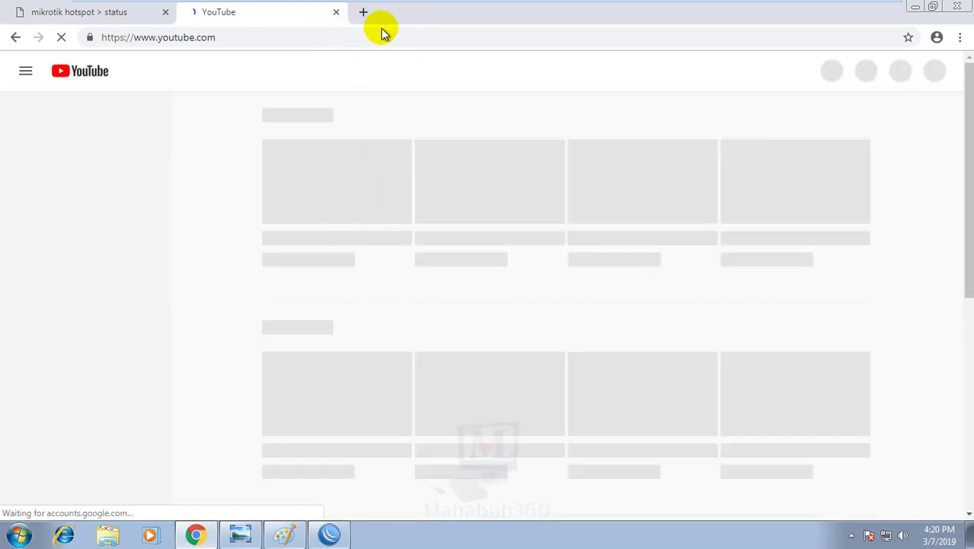
click(337, 14)
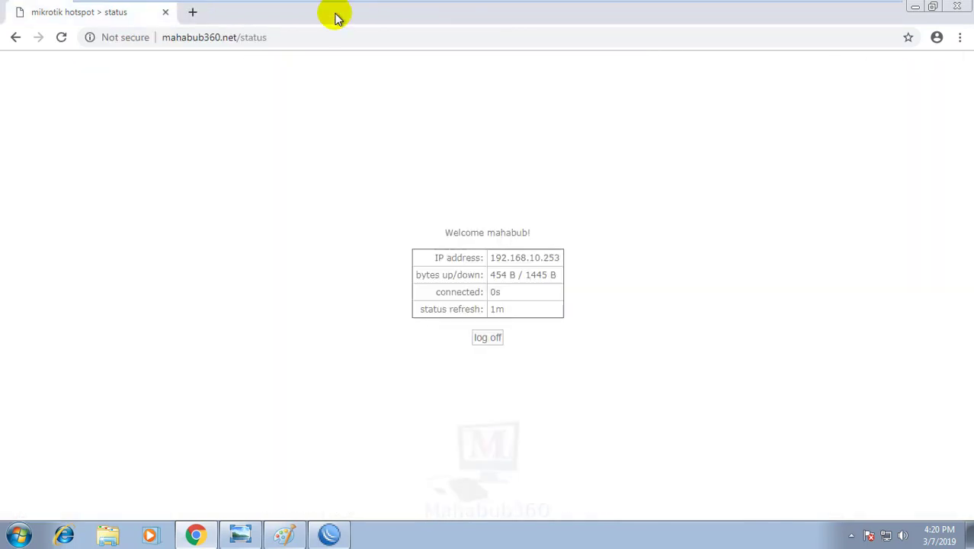
Repeatedly log off and back in from the hotspot status page, ending logged out.
click(492, 341)
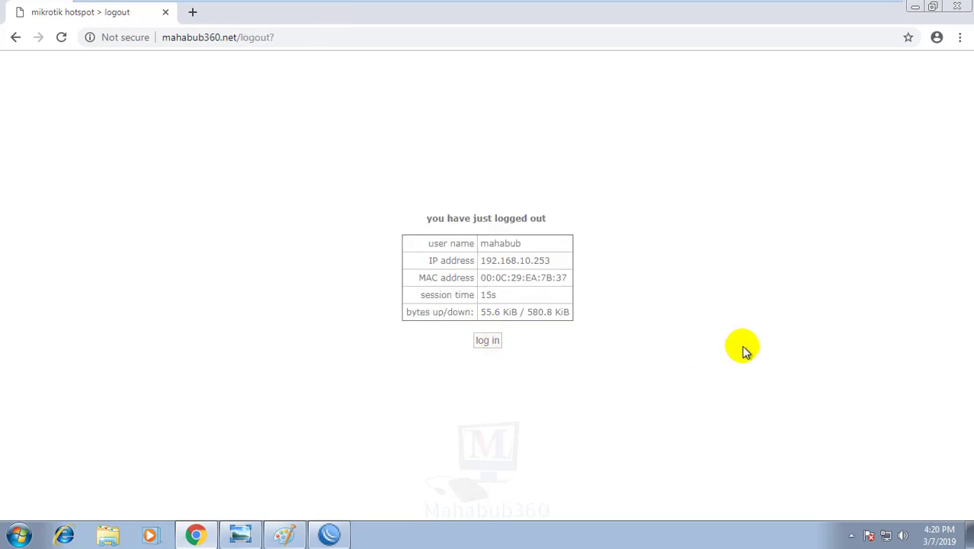
click(489, 342)
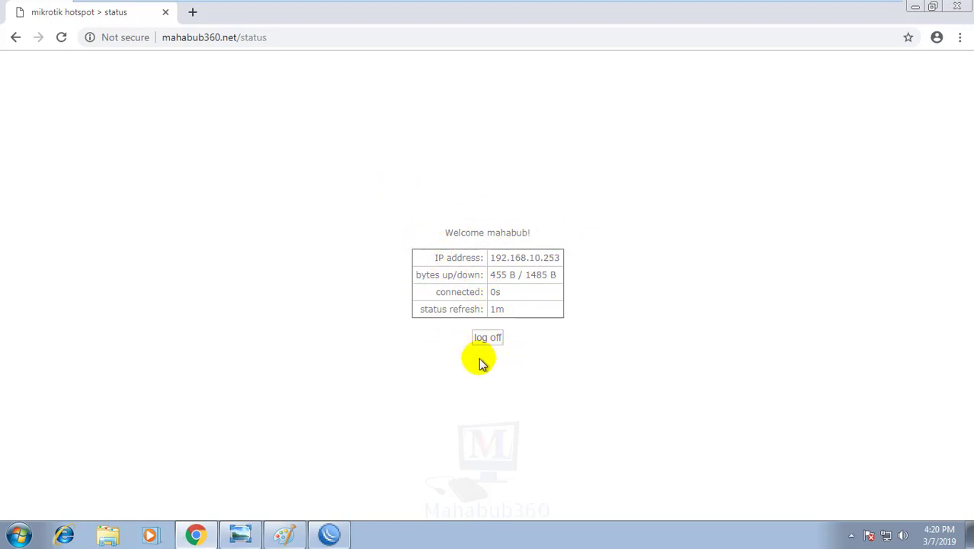
click(487, 338)
click(487, 338)
click(487, 337)
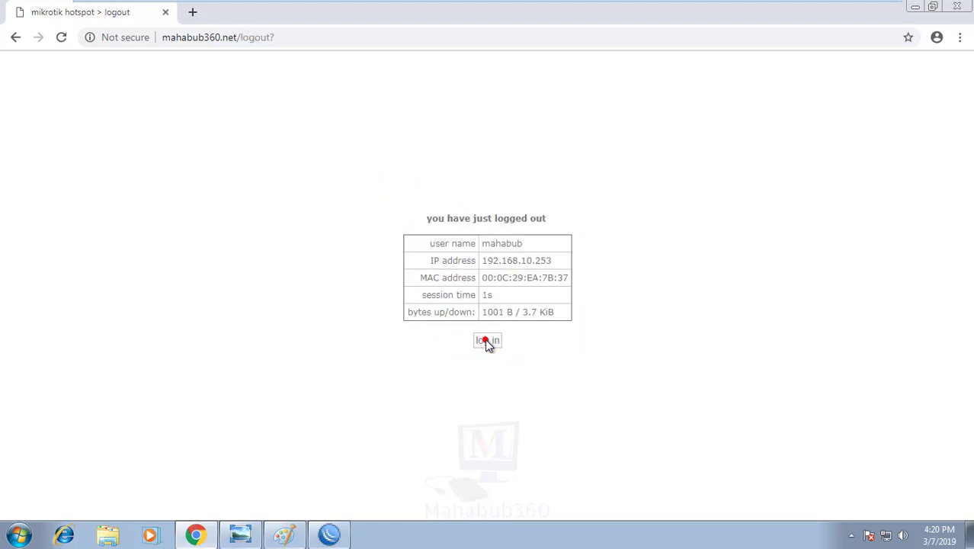
click(486, 340)
click(485, 339)
click(486, 338)
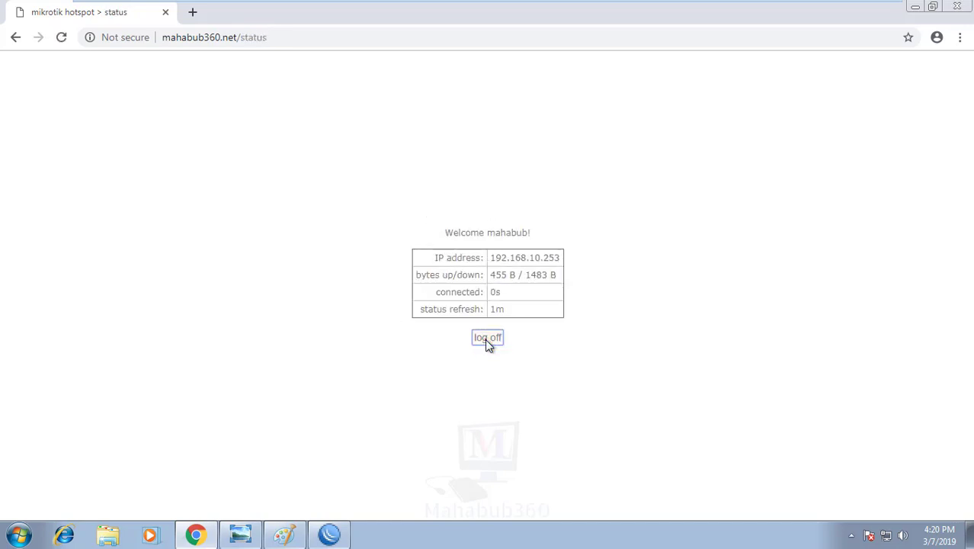
click(485, 339)
click(486, 340)
click(486, 339)
click(486, 339)
click(486, 339)
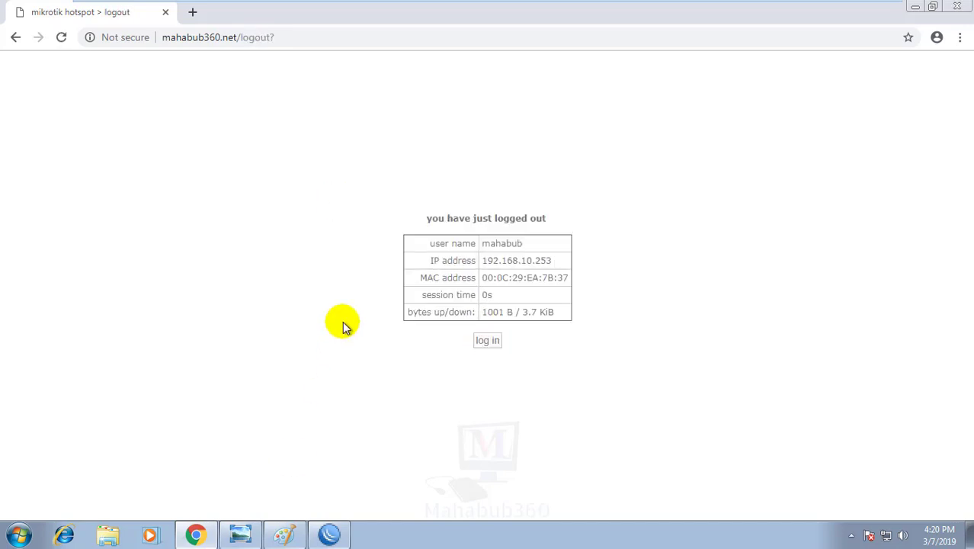
click(330, 536)
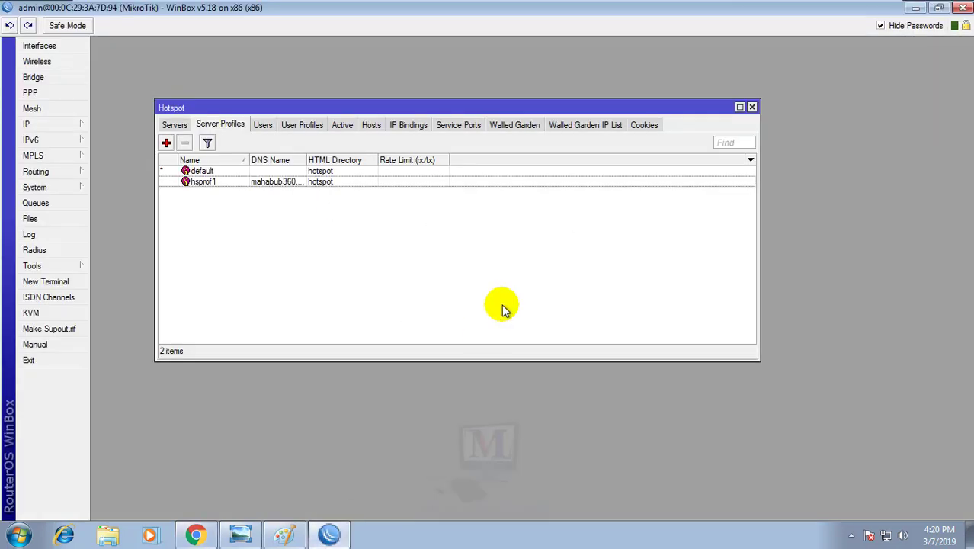
Untick Cookie login in the hsprof1 server profile and apply.
double_click(267, 183)
click(512, 206)
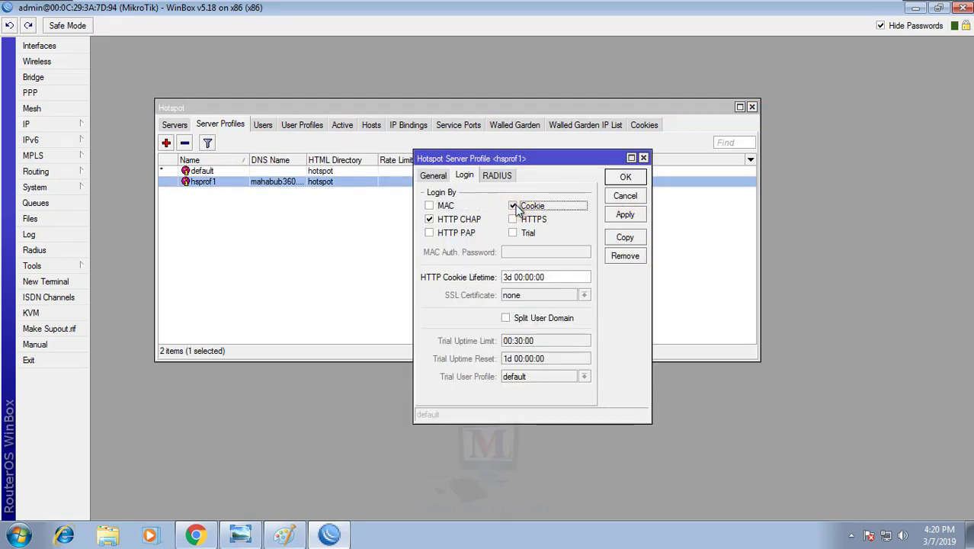
click(622, 215)
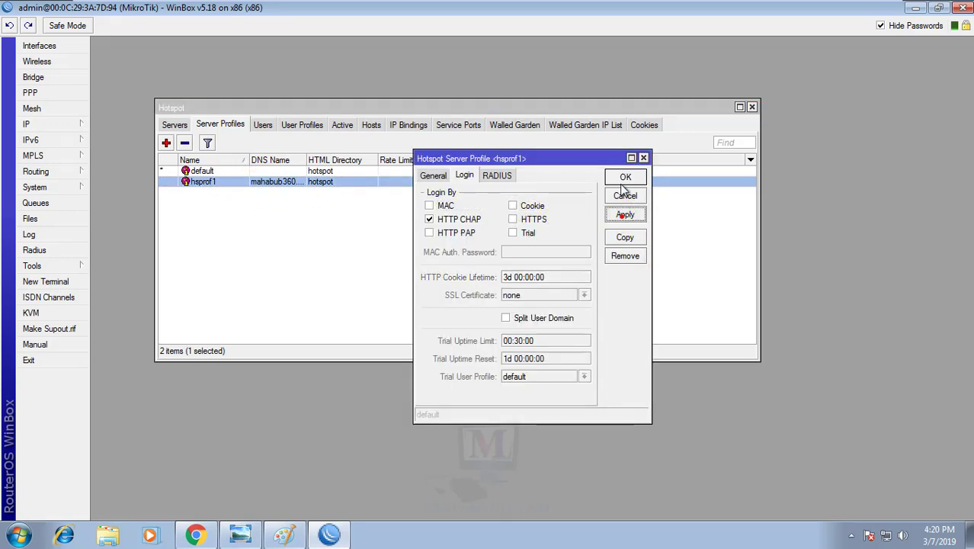
Retry login from Chrome's logout page, reopen hsprof1 settings, then return to the login page.
click(196, 534)
click(487, 341)
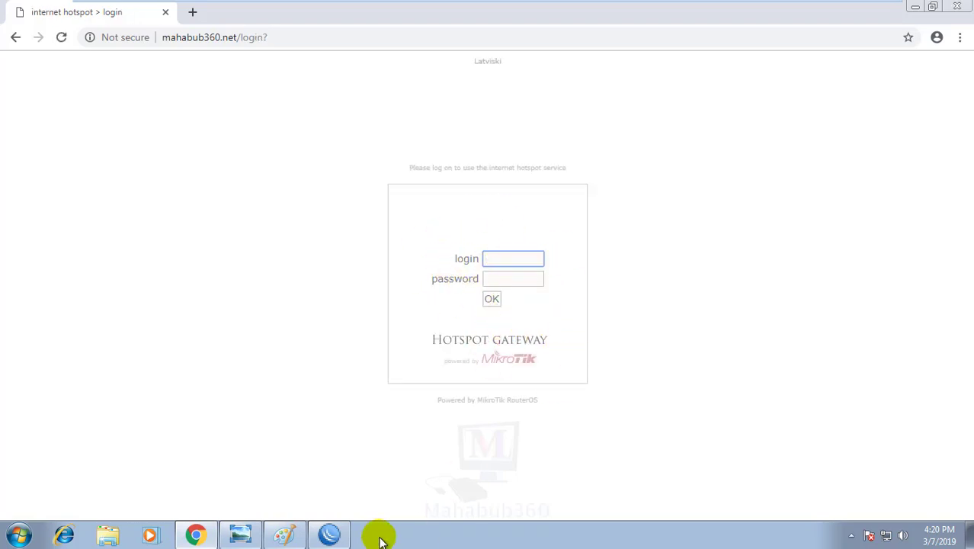
click(330, 534)
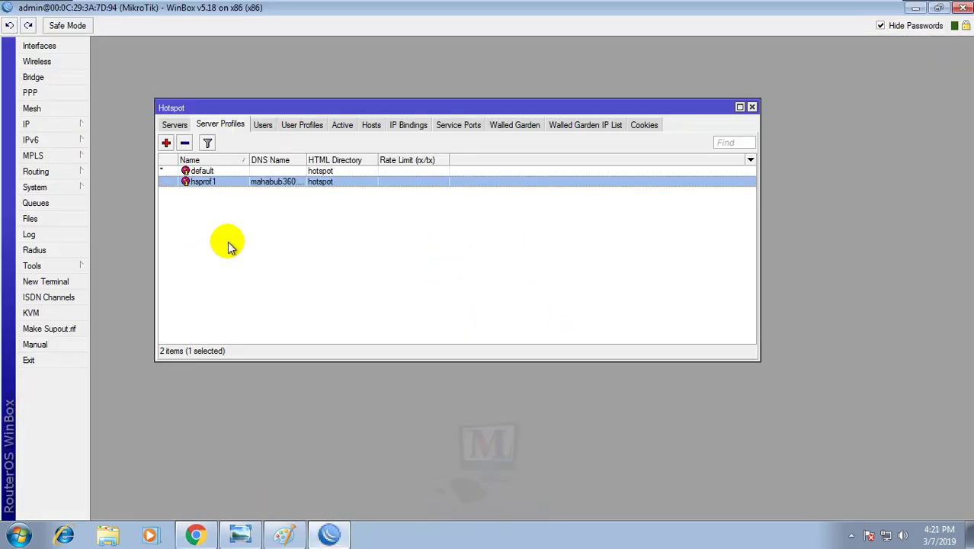
double_click(285, 184)
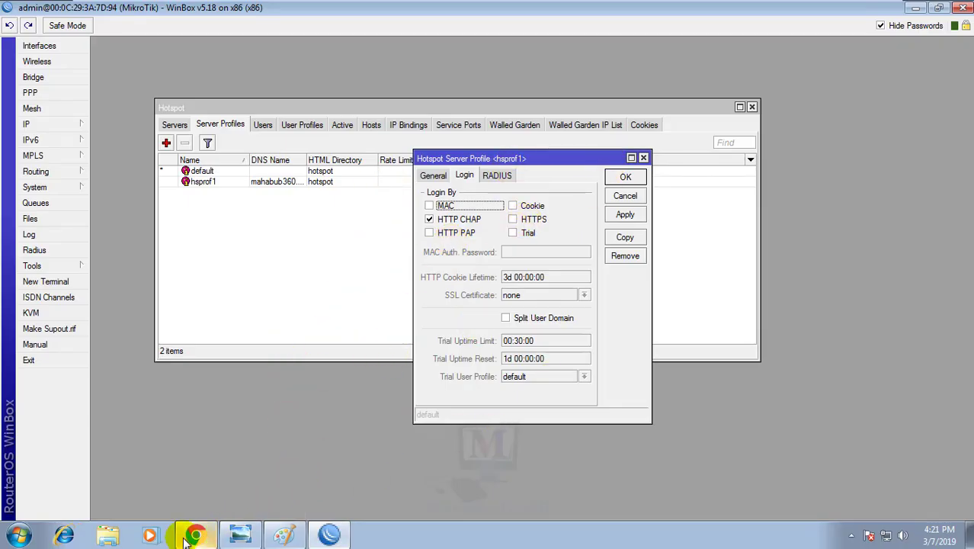
click(196, 536)
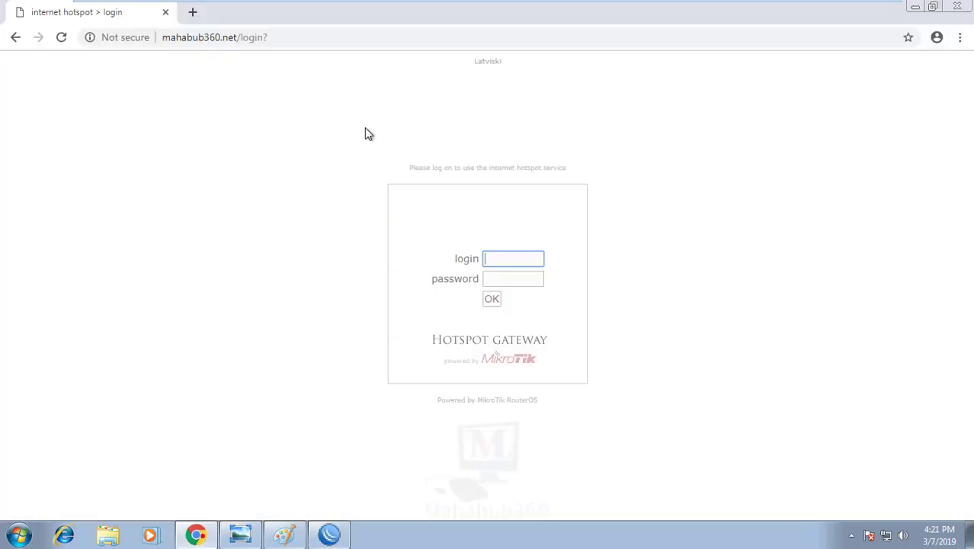
Try youtube.com in a new tab, see it fail without login, then return to hsprof1 in WinBox.
click(192, 11)
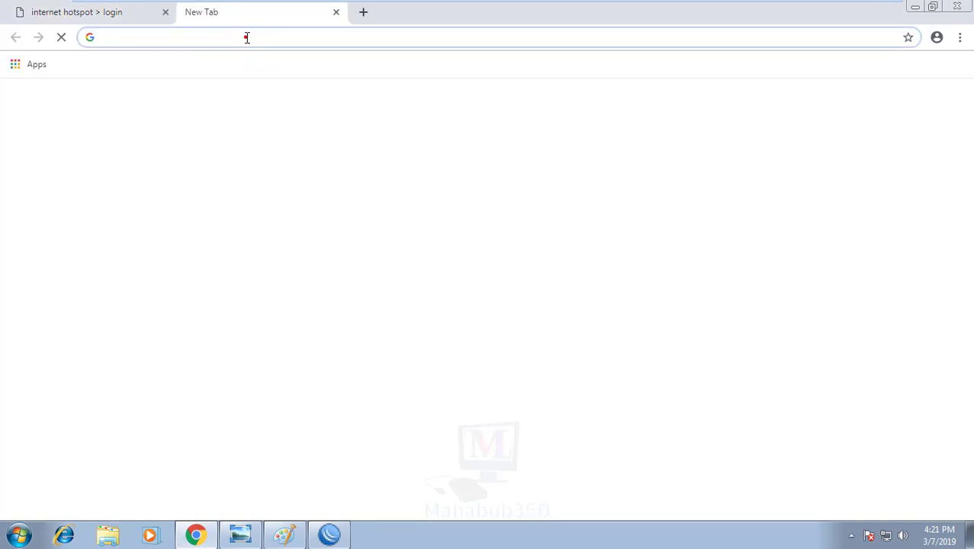
click(246, 37)
text(y)
key(Return)
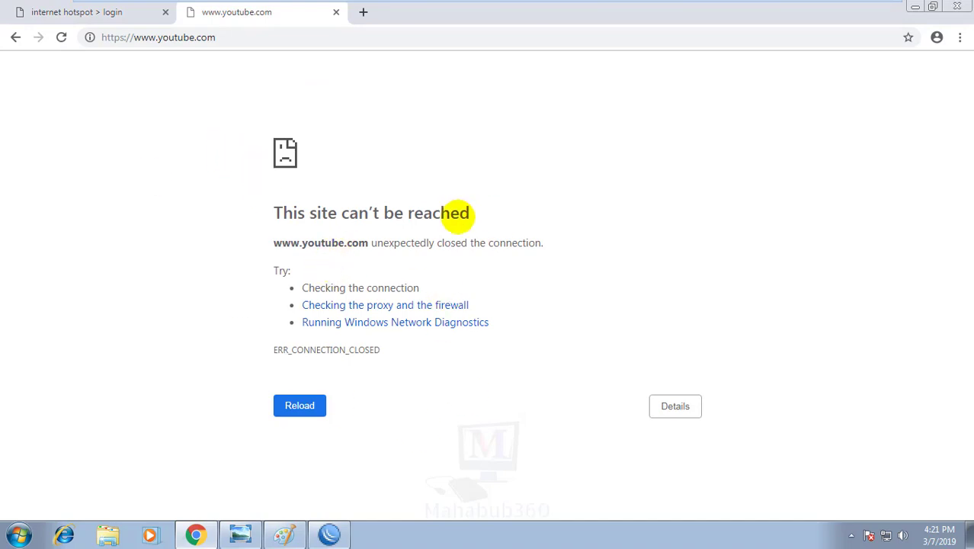
click(328, 534)
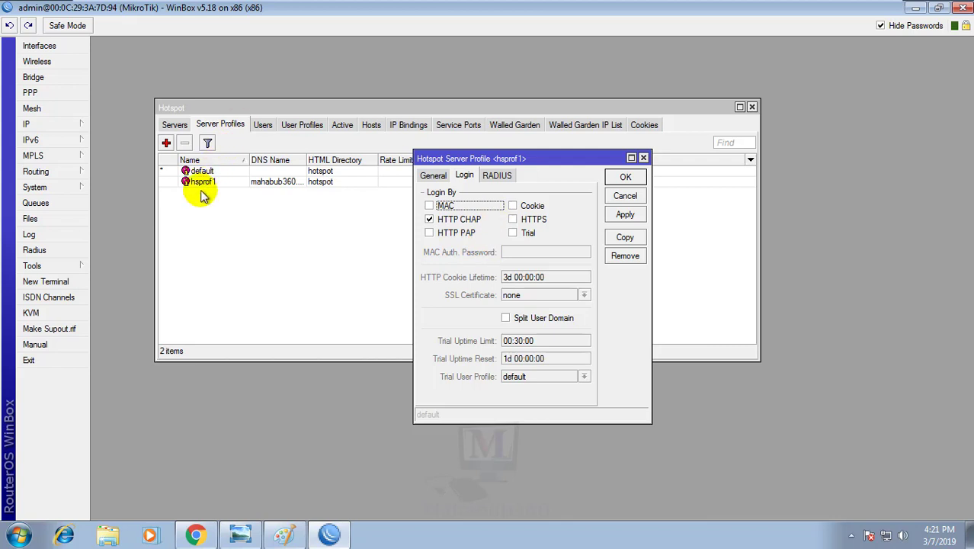
Tick Trial login on hsprof1 and change the Trial Uptime Limit from 00:30:00 to 00:20:00.
click(516, 237)
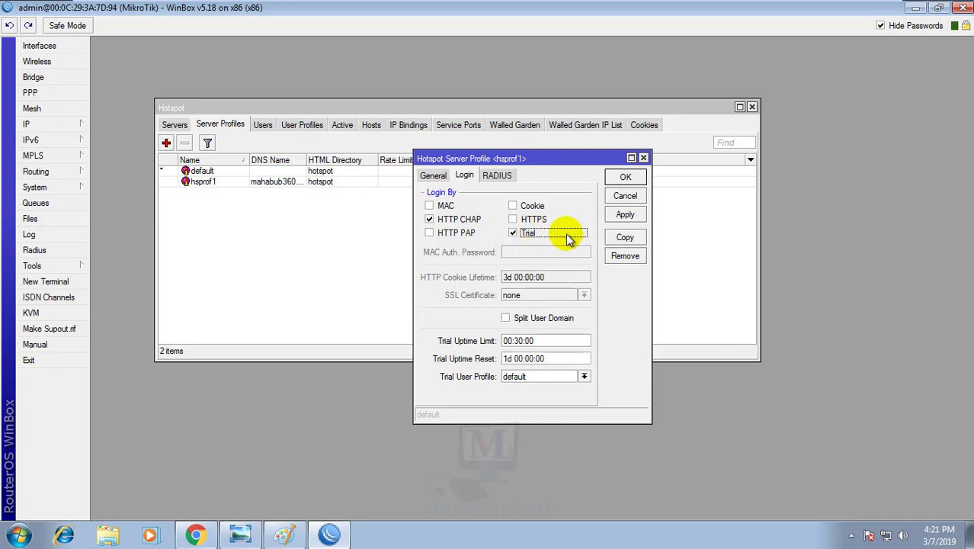
click(513, 232)
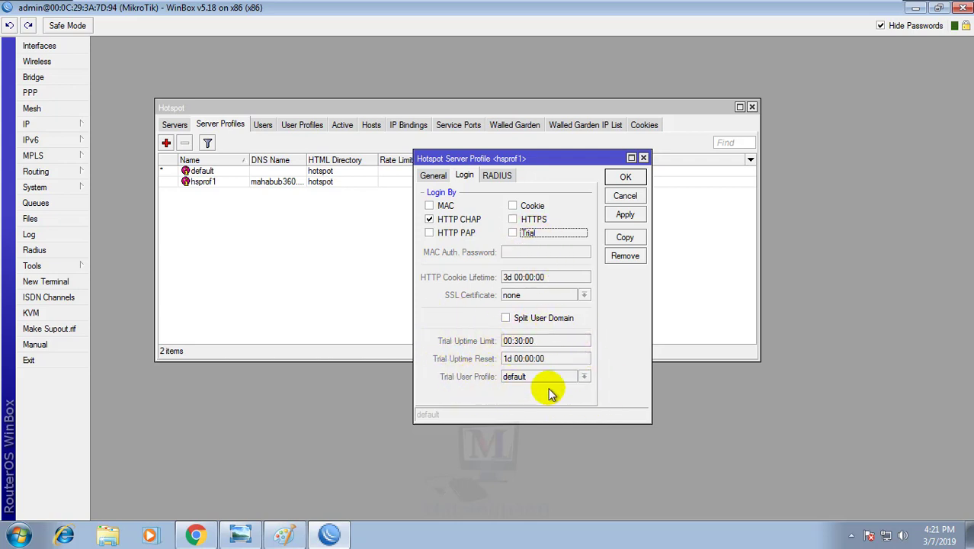
click(513, 233)
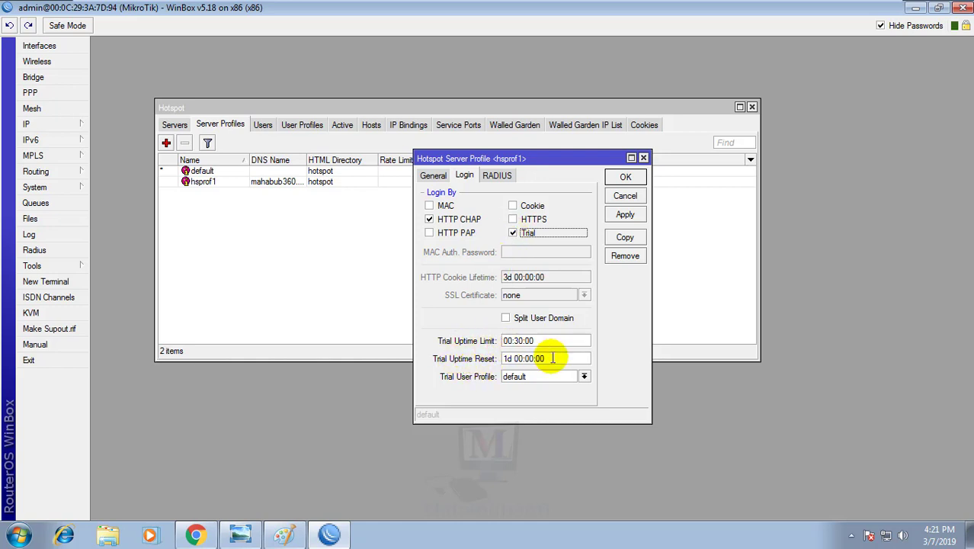
double_click(518, 341)
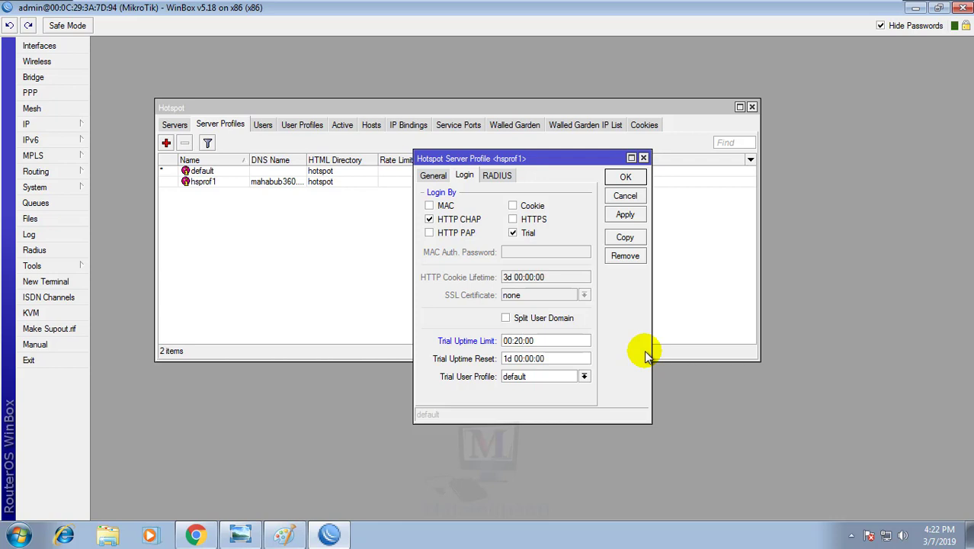
click(524, 341)
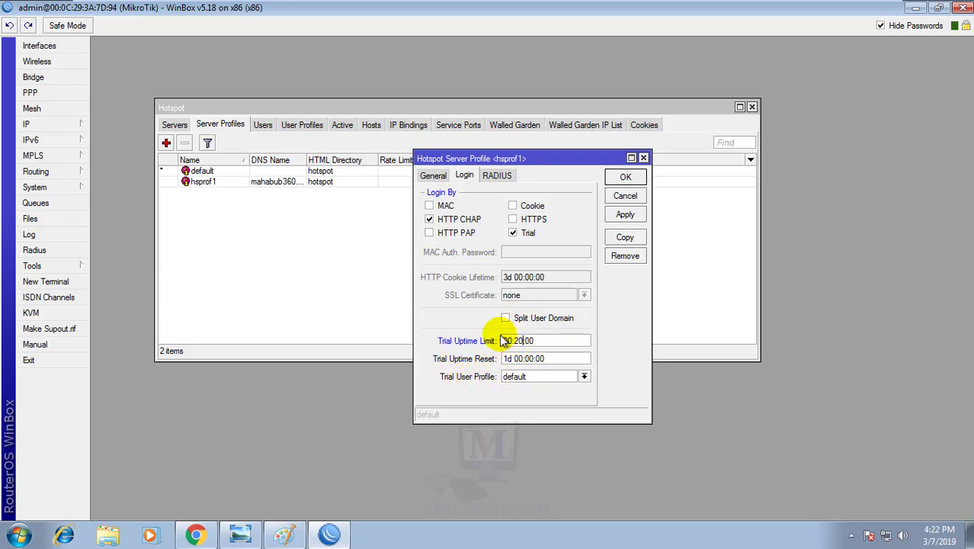
drag(501, 341, 542, 343)
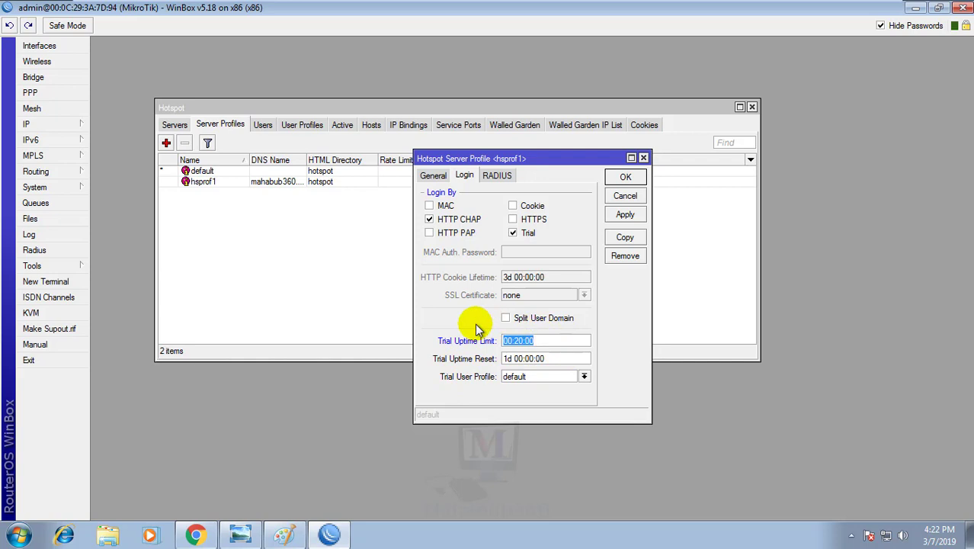
Set hsprof1's Trial User Profile to HP_User and apply the trial settings.
click(504, 358)
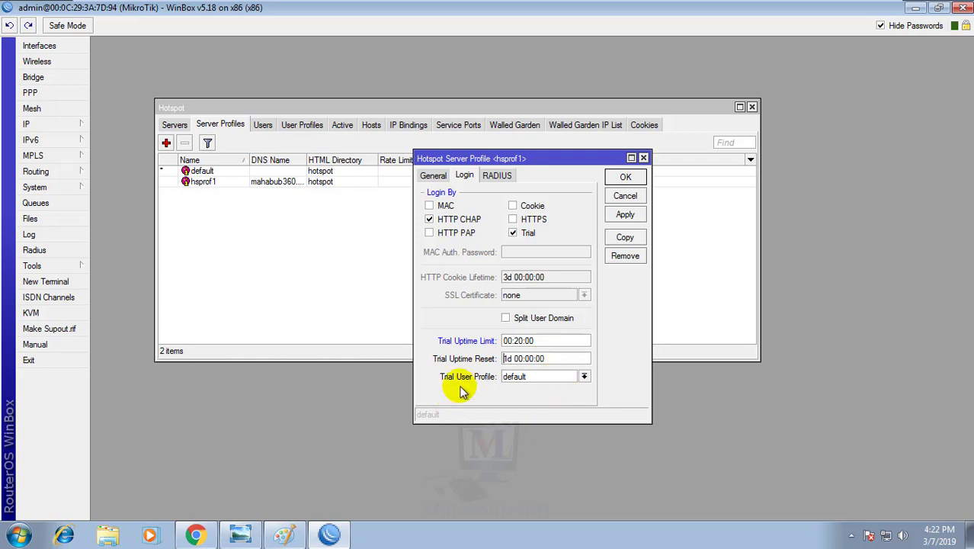
click(542, 377)
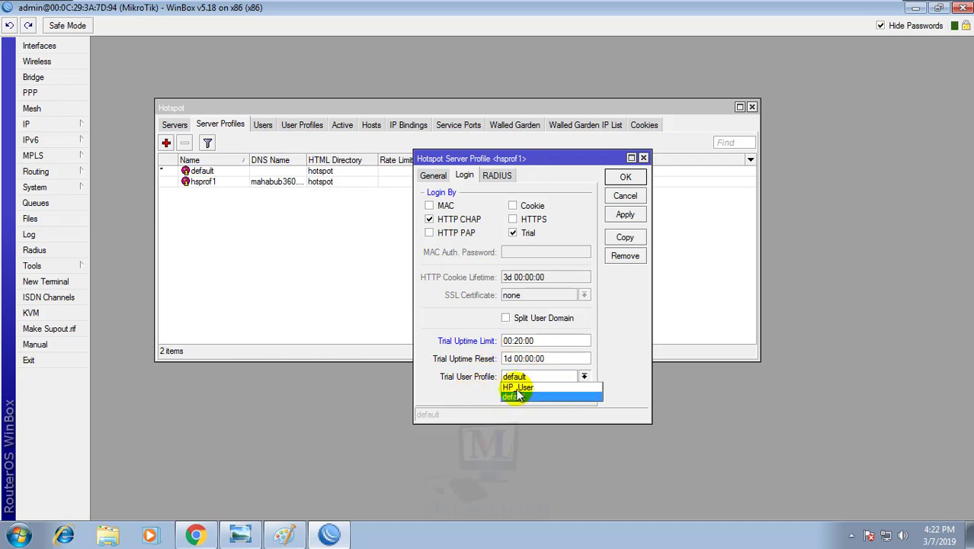
click(521, 387)
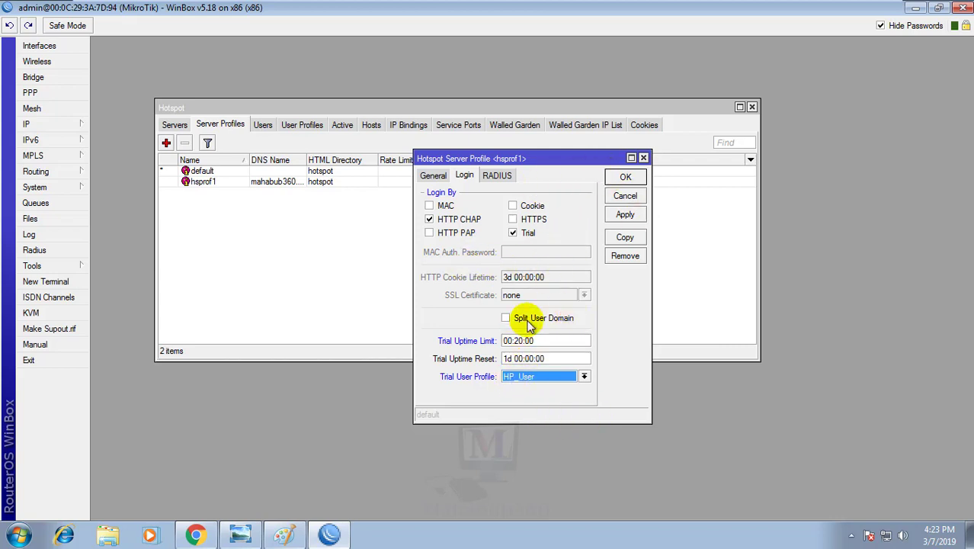
click(625, 214)
Close the hsprof1 profile with OK, then reload the hotspot login tab in Chrome.
click(625, 177)
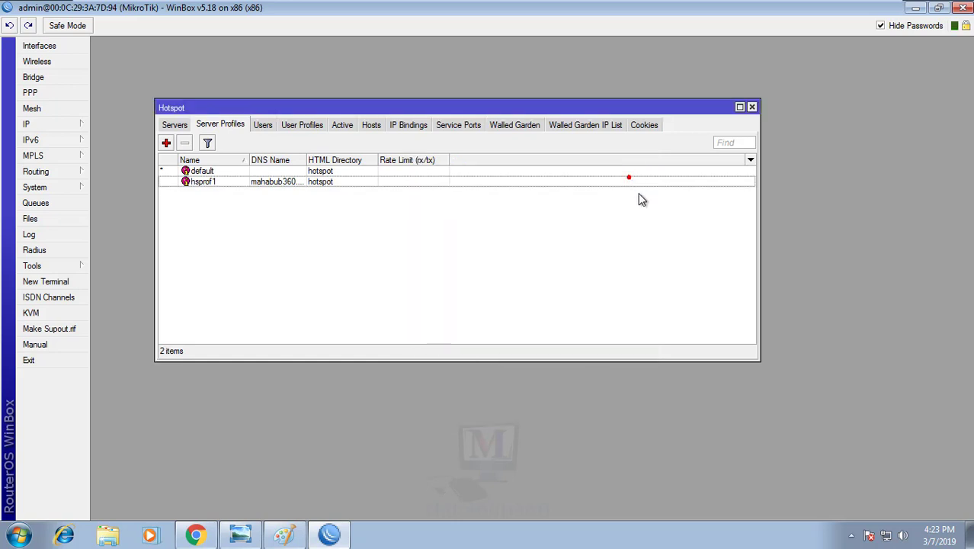
click(265, 124)
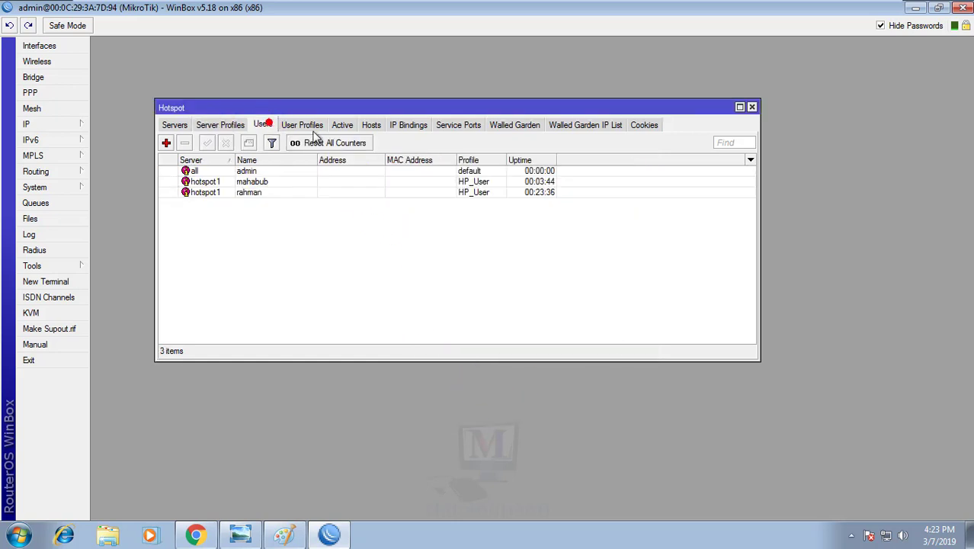
click(196, 533)
click(114, 15)
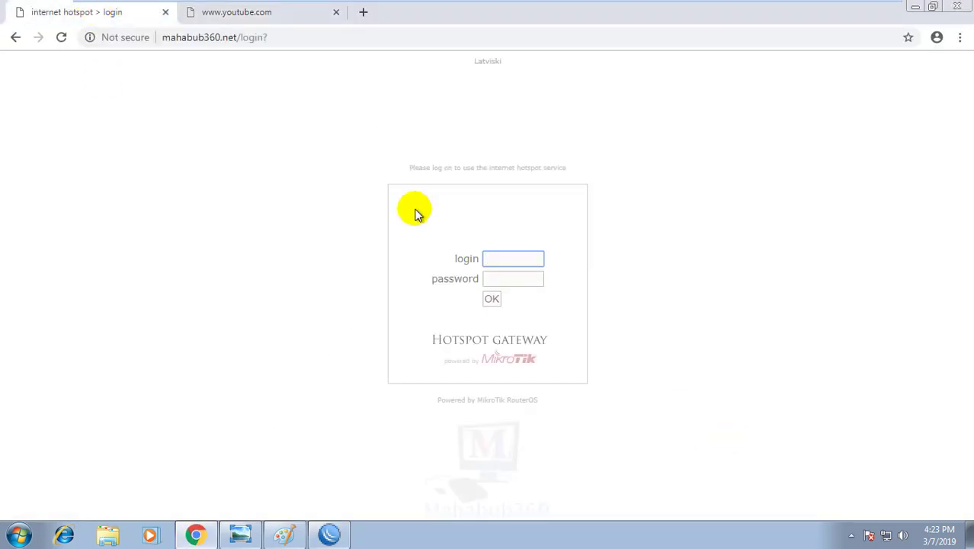
click(261, 38)
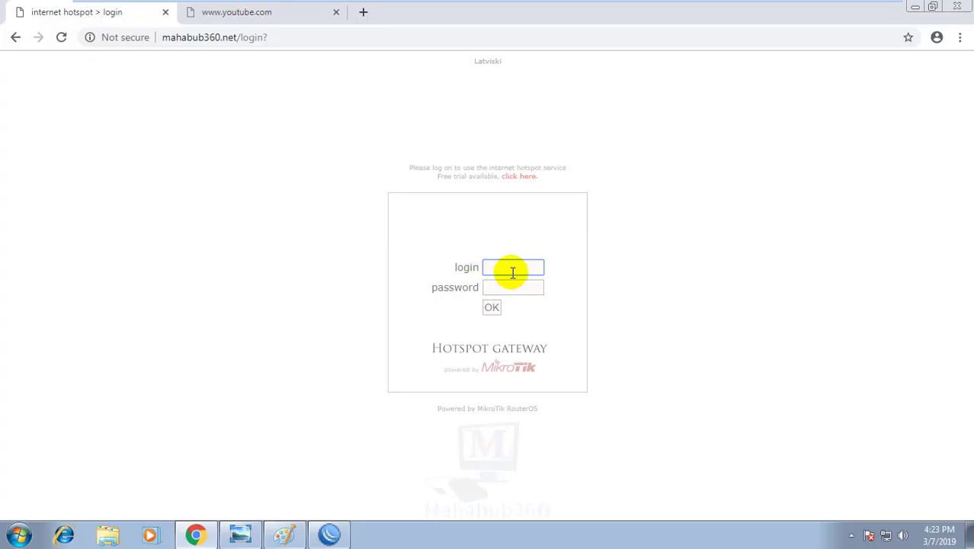
Inspect the reloaded login page, highlighting its welcome message and free-trial offer.
click(513, 271)
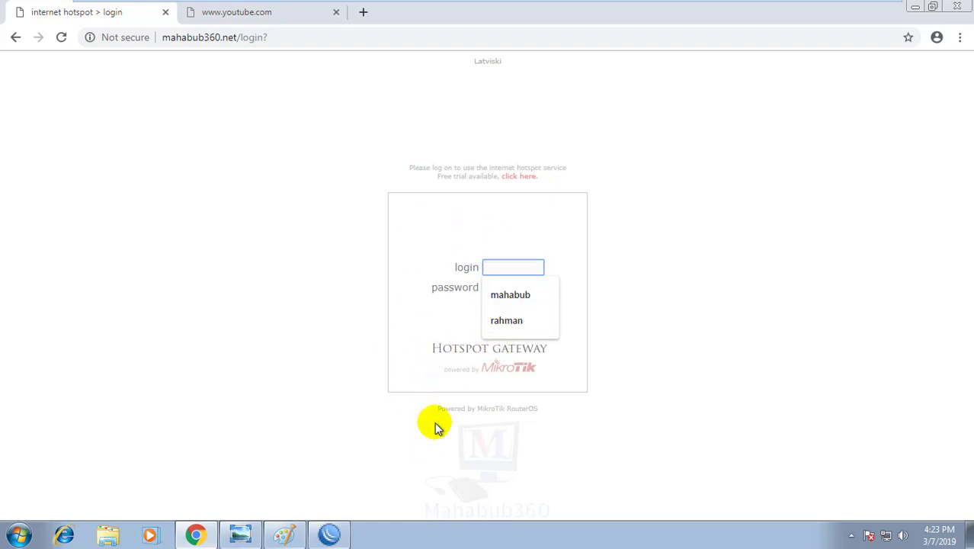
click(410, 281)
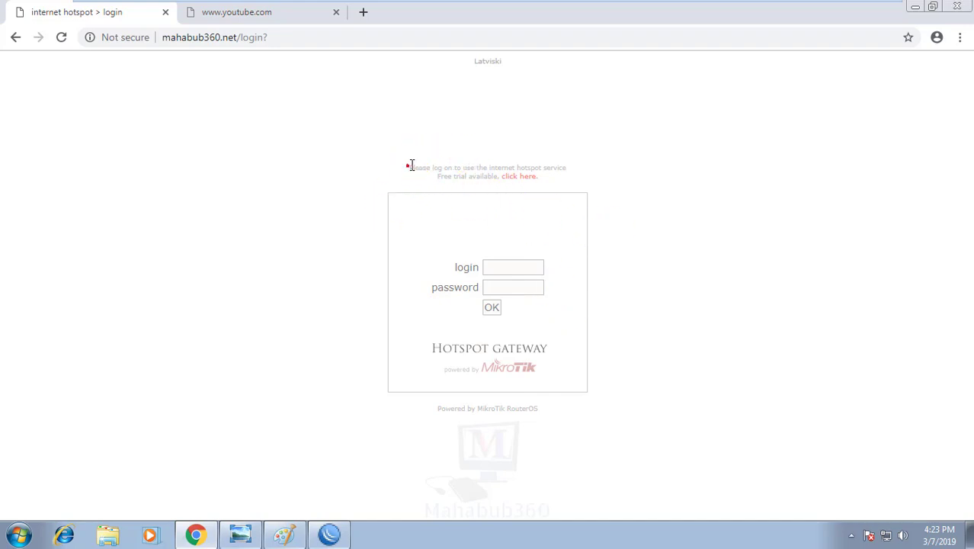
drag(406, 157, 576, 181)
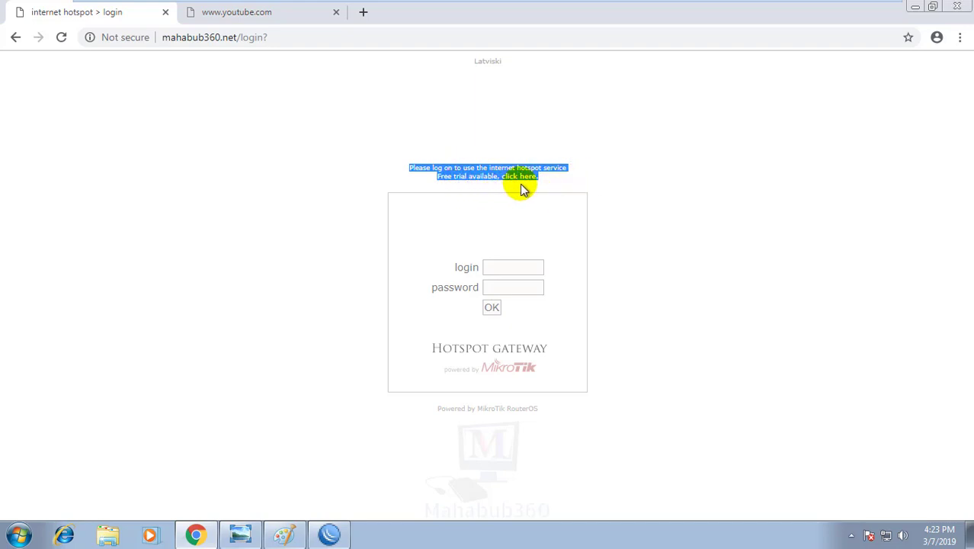
click(669, 184)
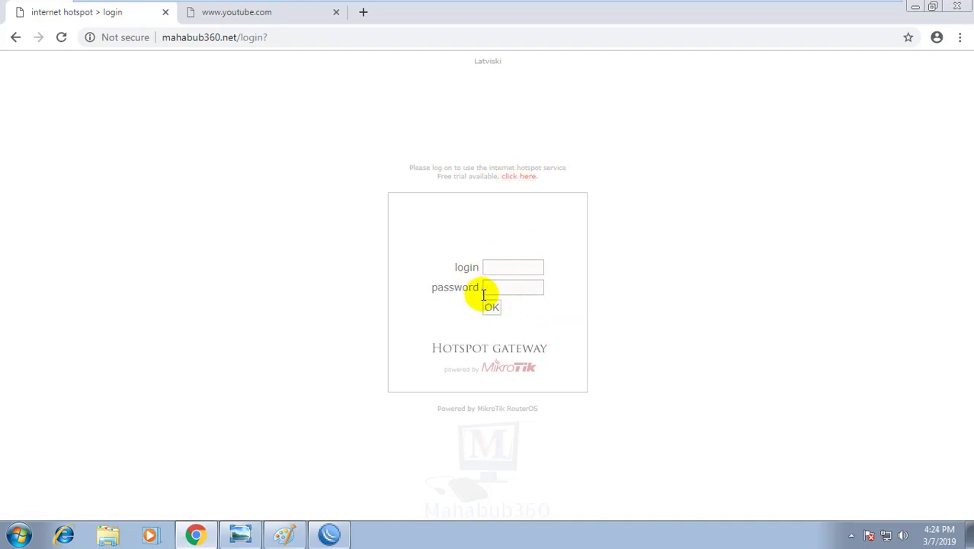
Start a free-trial hotspot session, then reload the YouTube tab to confirm it loads.
click(517, 178)
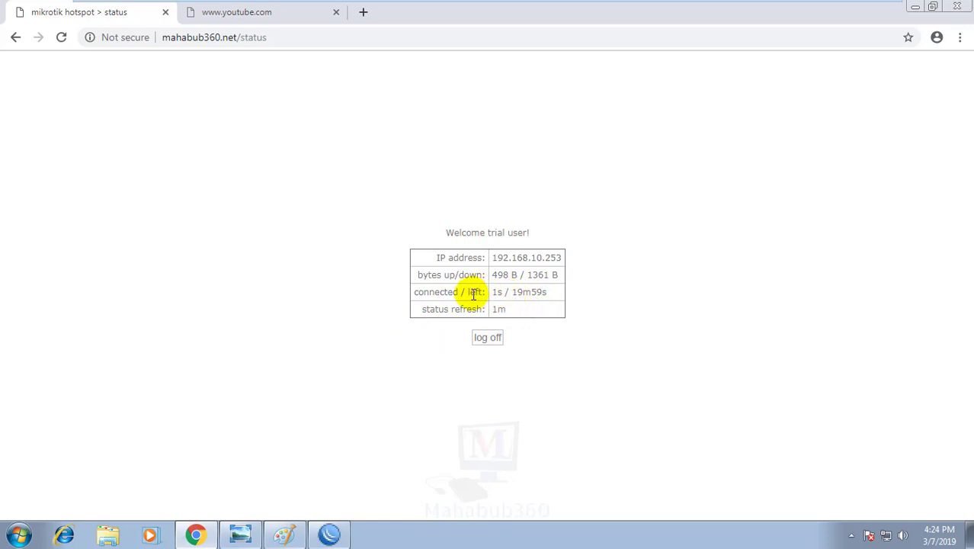
drag(470, 292, 538, 293)
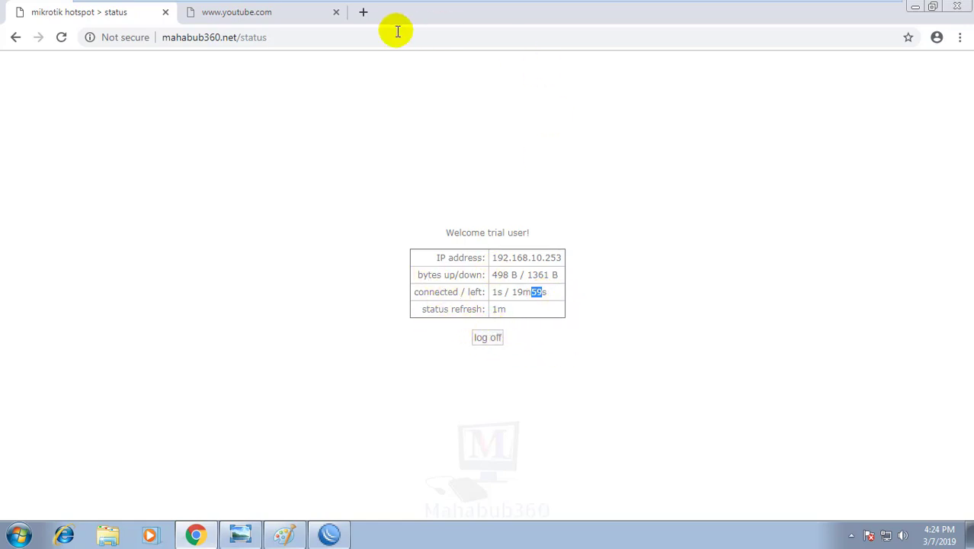
click(283, 17)
click(278, 34)
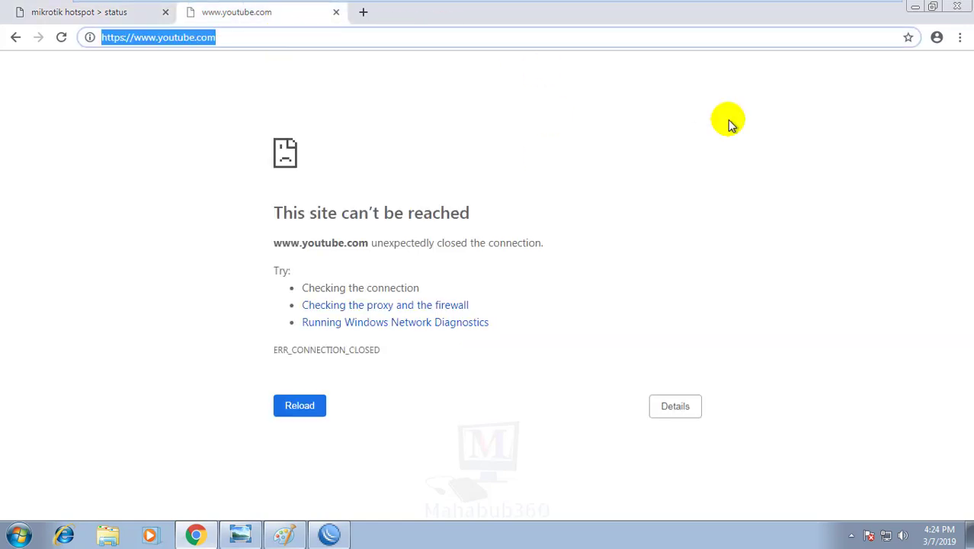
key(Return)
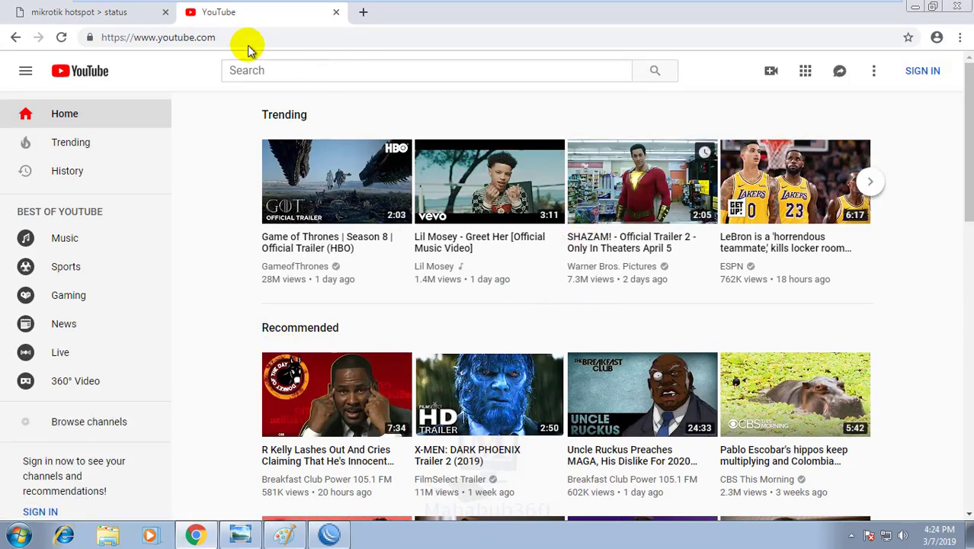
Reload the hotspot status page to refresh the trial session counters.
click(128, 14)
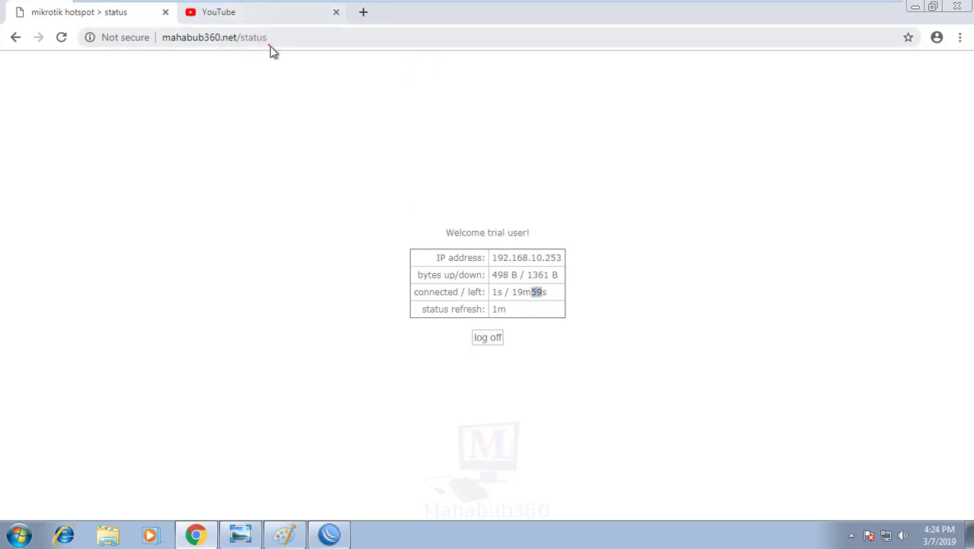
click(270, 46)
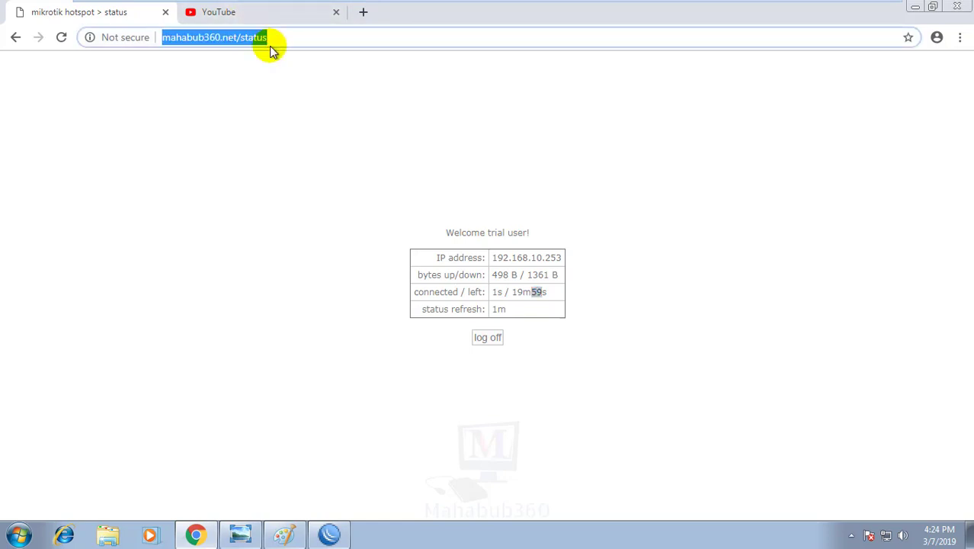
key(Return)
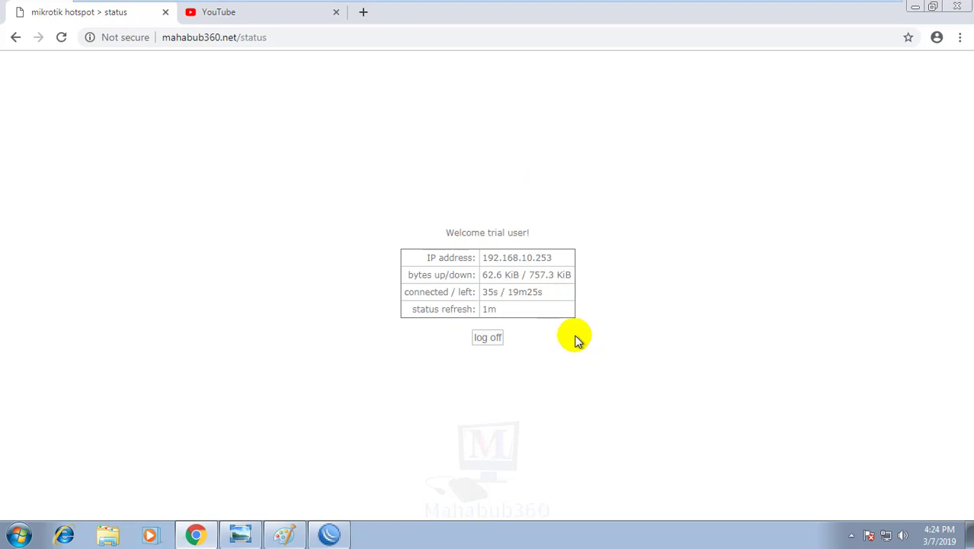
Log the trial user off, then start the free trial again from the login form.
click(489, 338)
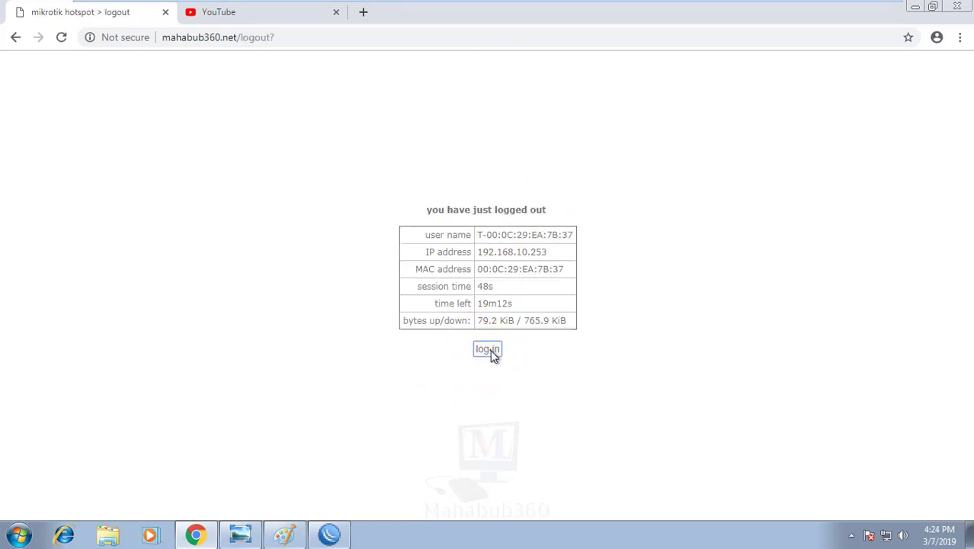
click(492, 356)
click(525, 179)
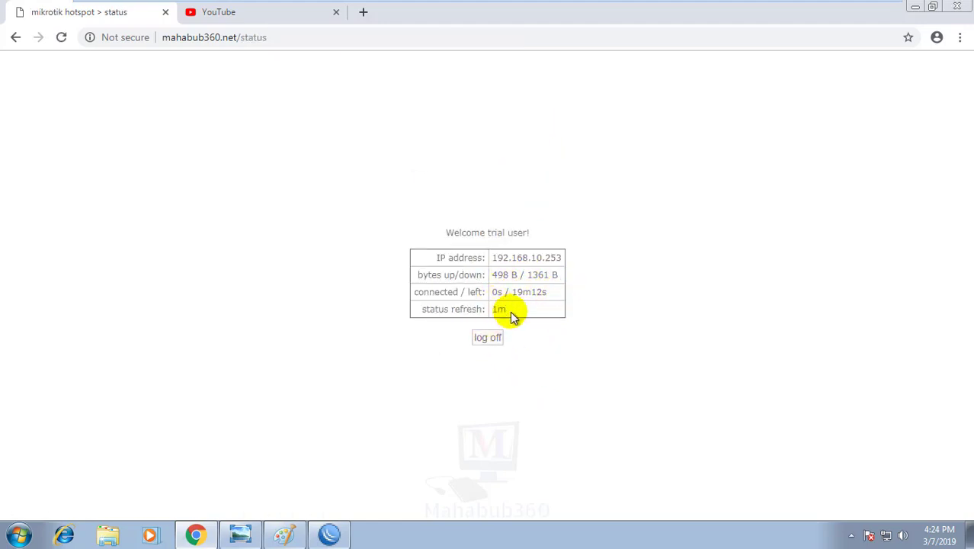
click(554, 293)
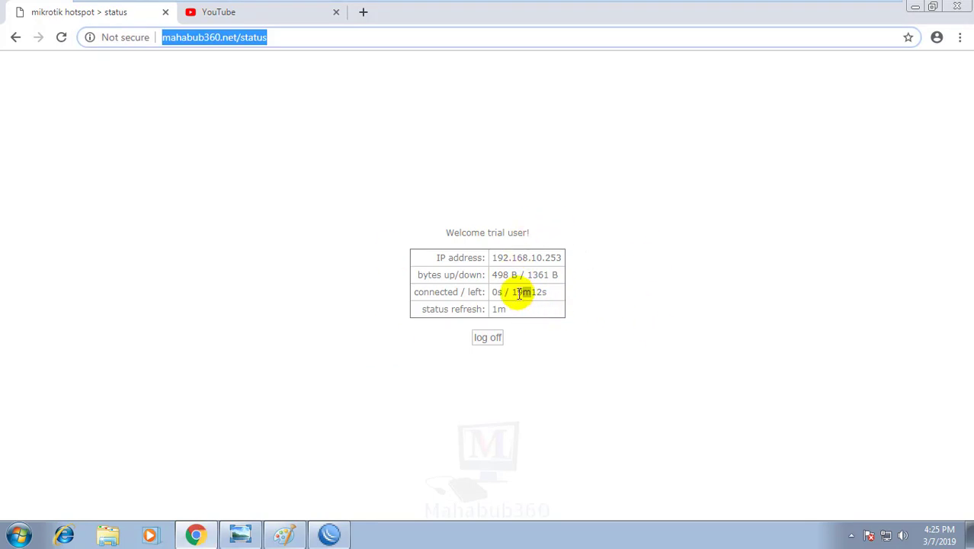
In WinBox, inspect the dynamic trial user's details in the hotspot Users list.
click(512, 293)
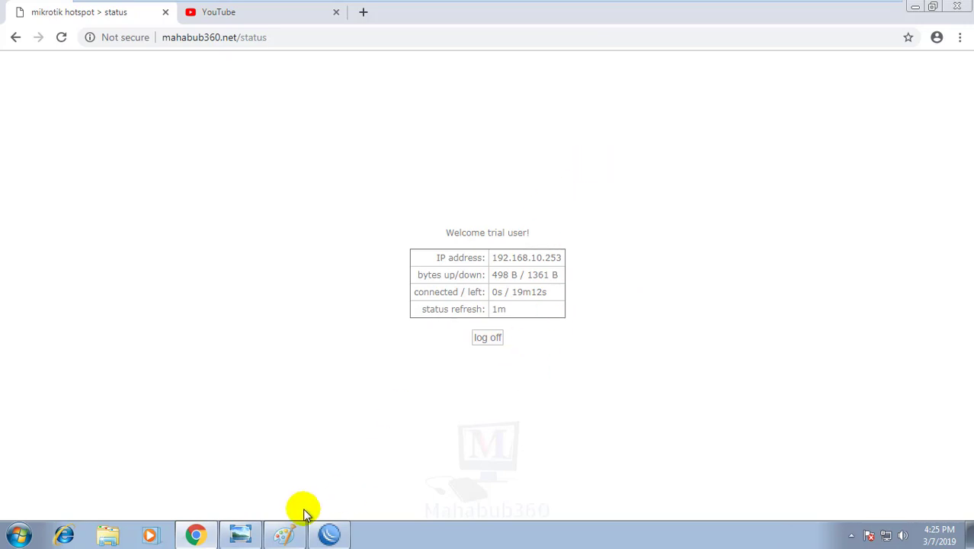
click(330, 536)
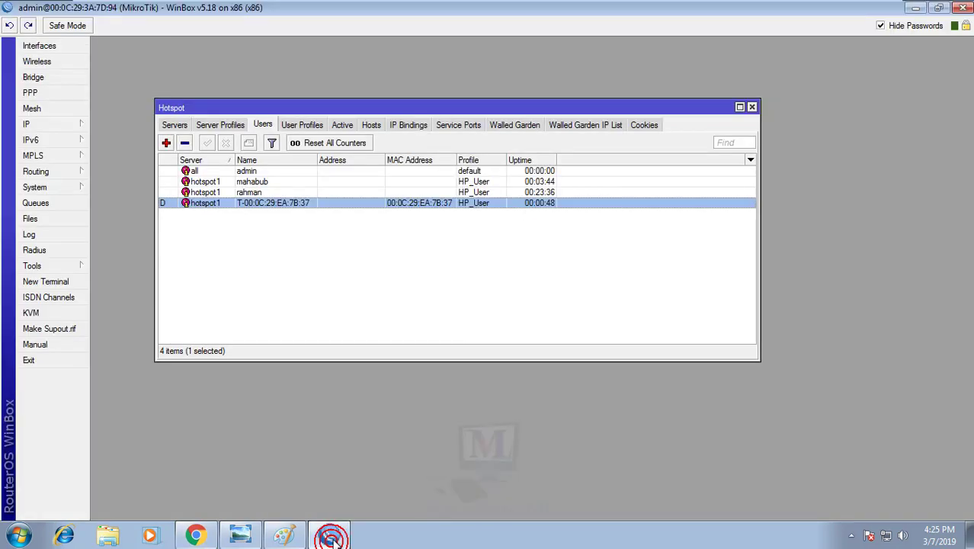
double_click(294, 206)
click(243, 183)
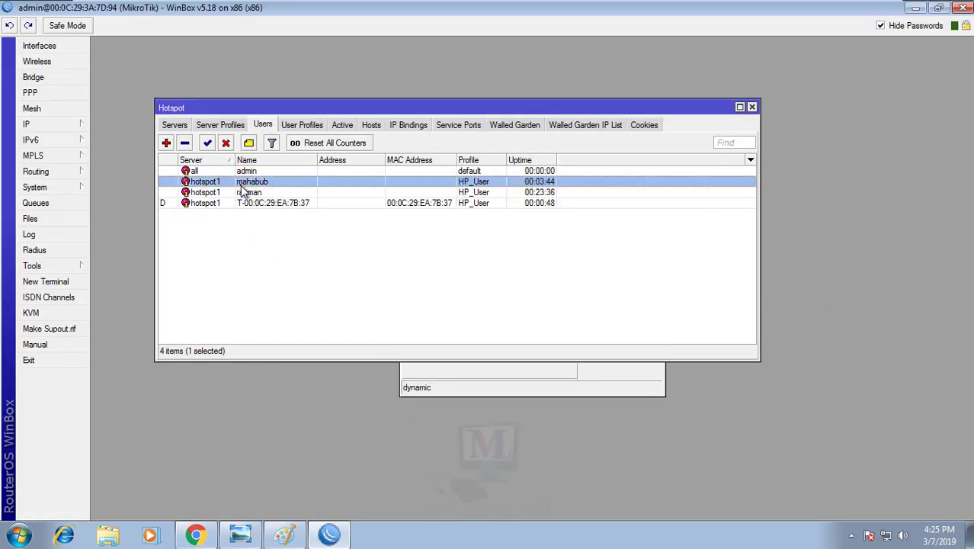
Turn off trial login in the hsprof1 server profile and check the empty IP Bindings list.
click(219, 124)
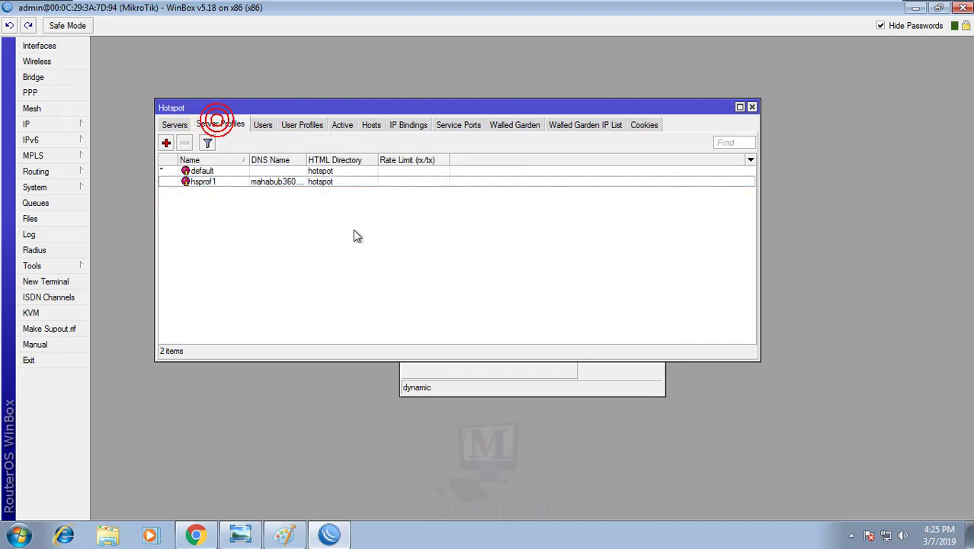
double_click(289, 182)
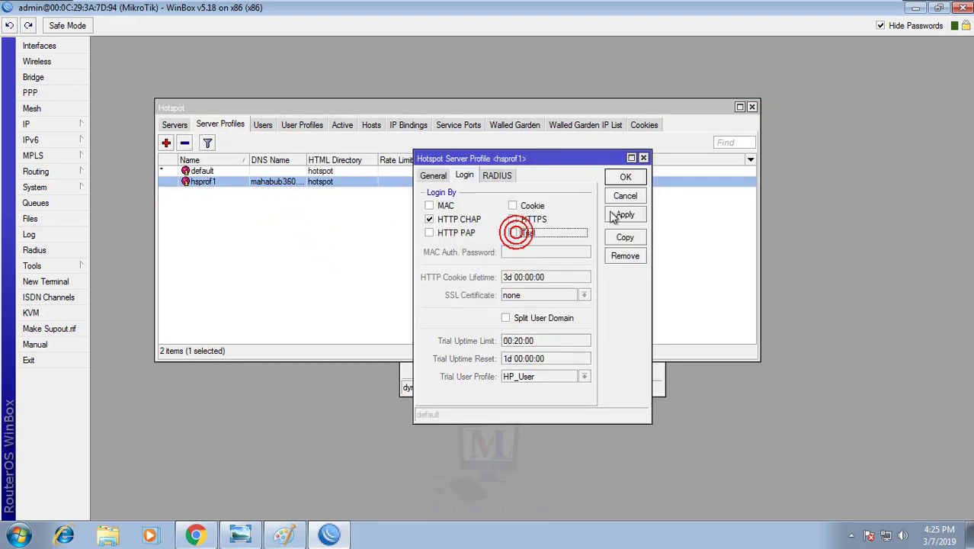
click(625, 177)
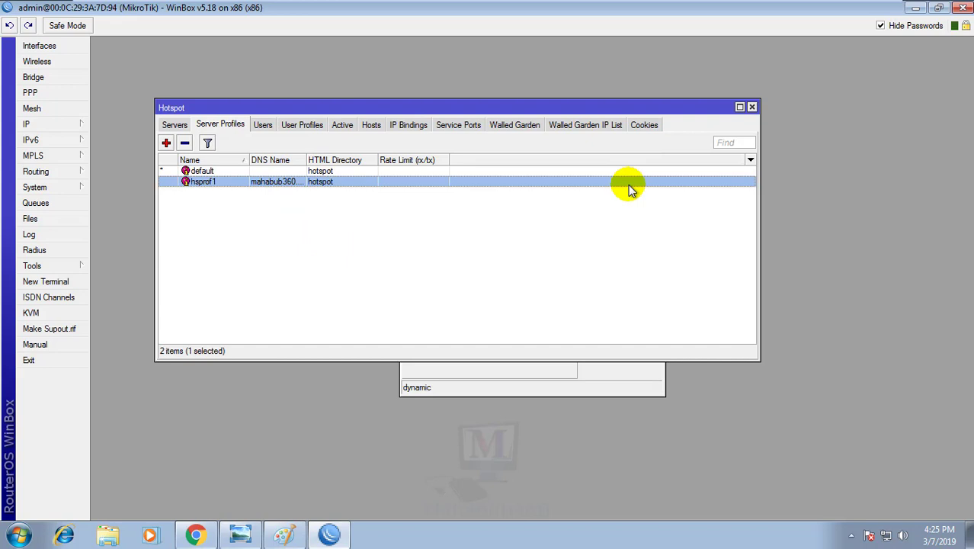
click(408, 257)
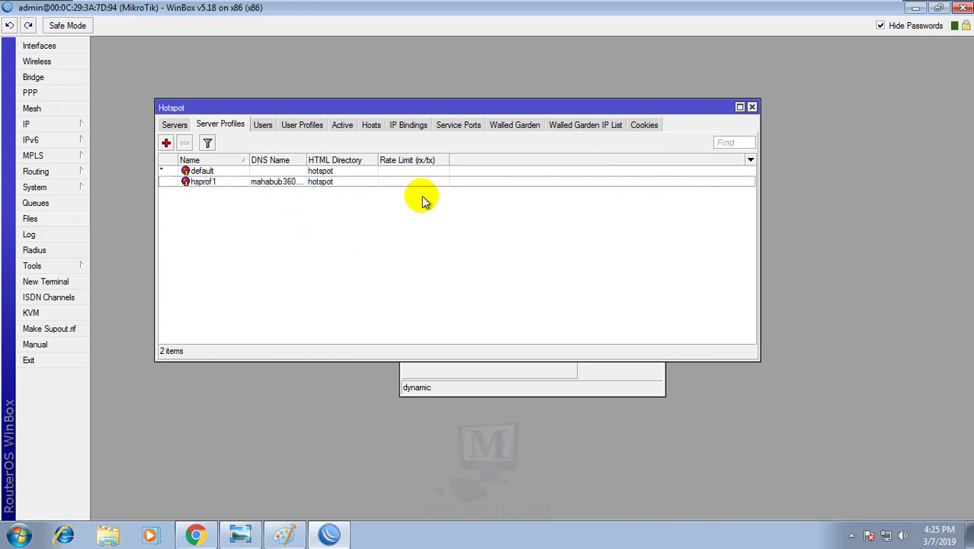
click(407, 126)
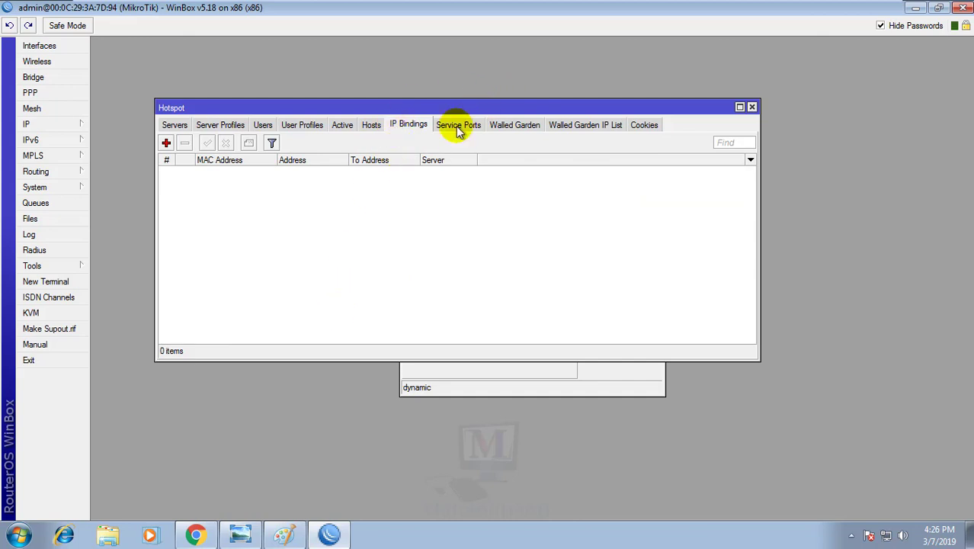
Reload the status page, log the trial user off, and return to the hotspot login page.
click(195, 536)
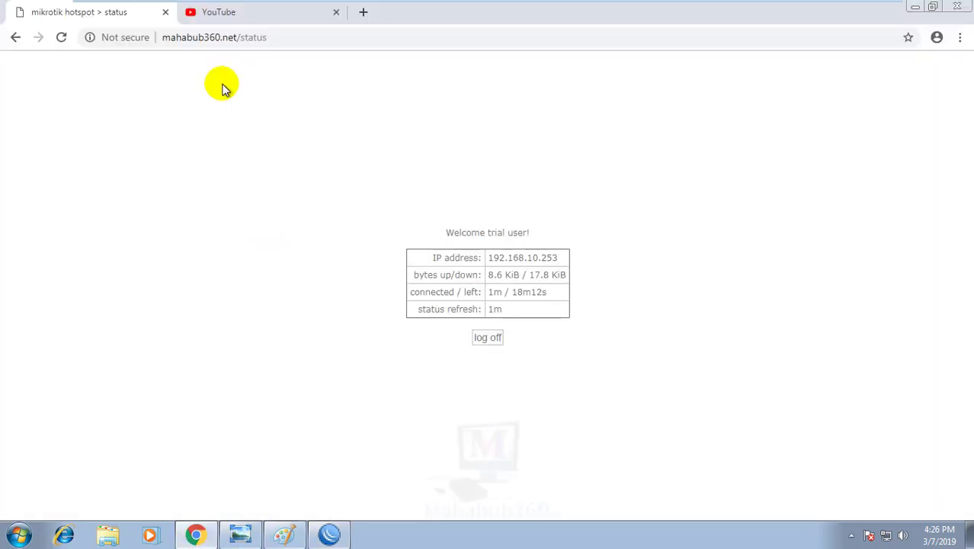
click(328, 36)
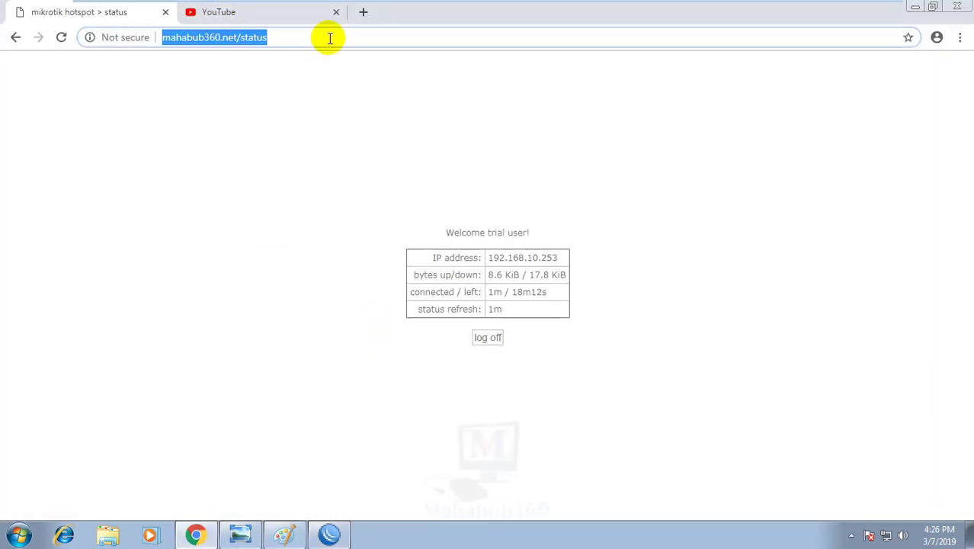
key(Return)
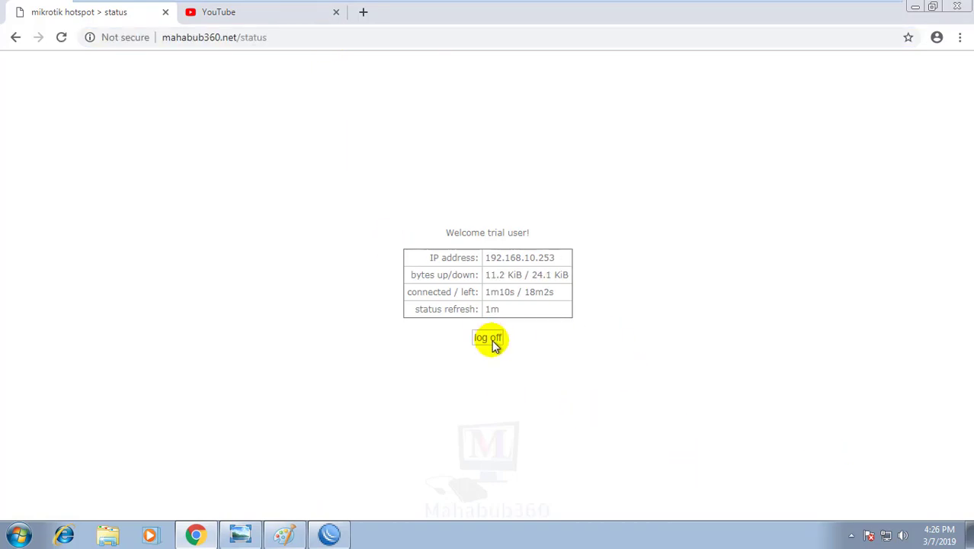
click(492, 339)
click(276, 41)
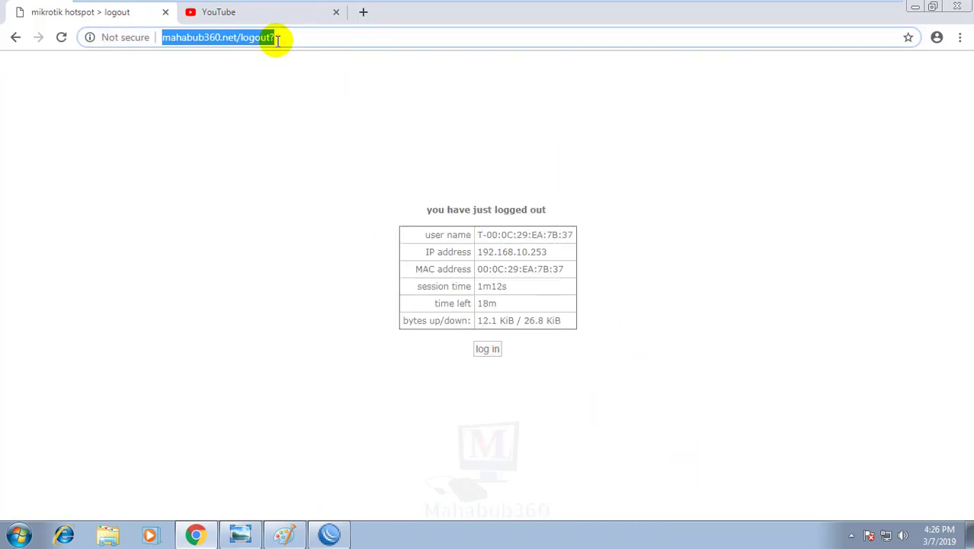
key(Return)
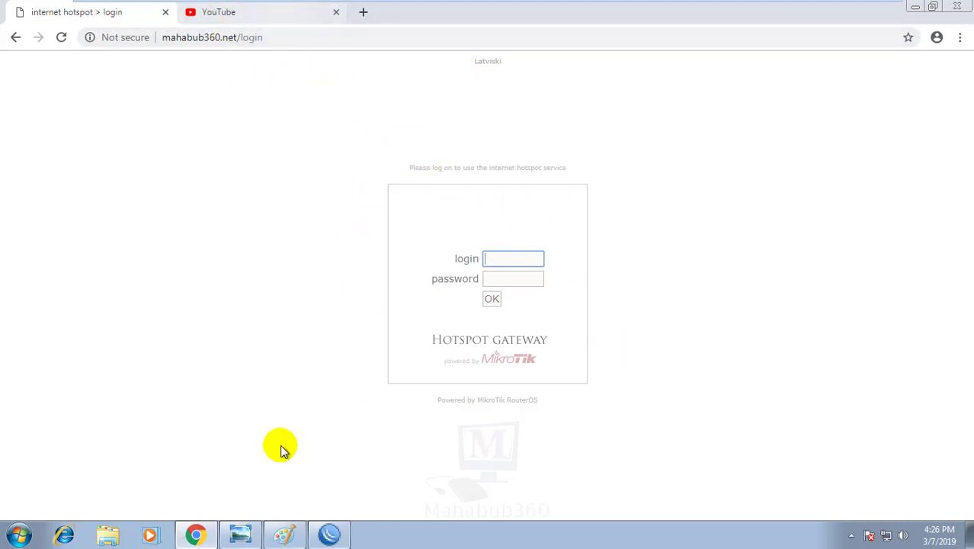
Confirm in WinBox's hotspot Hosts and Active lists that no sessions remain.
click(334, 536)
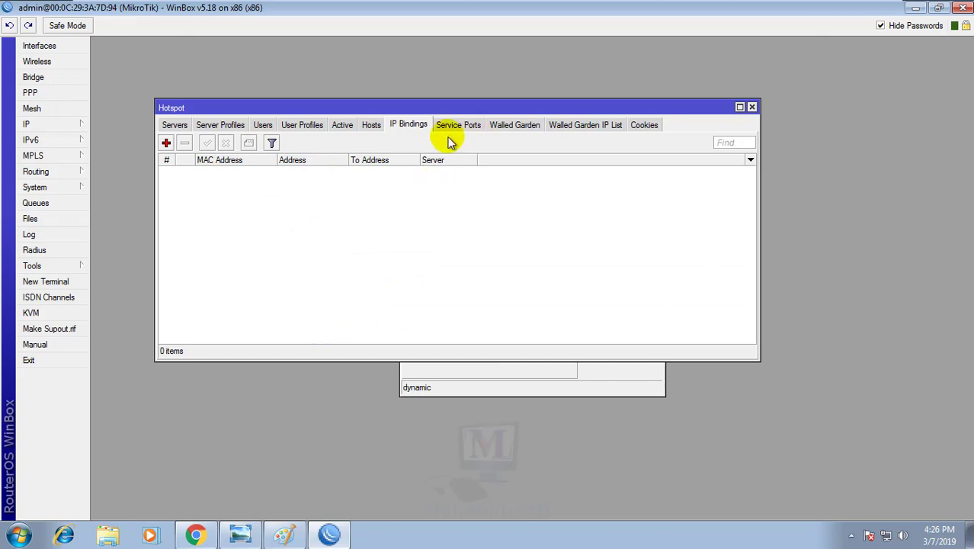
click(371, 126)
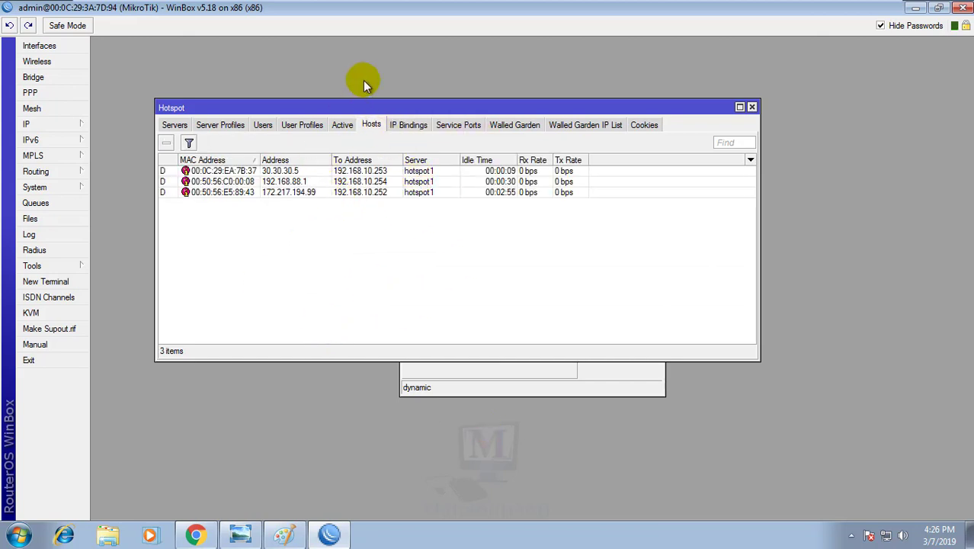
click(341, 127)
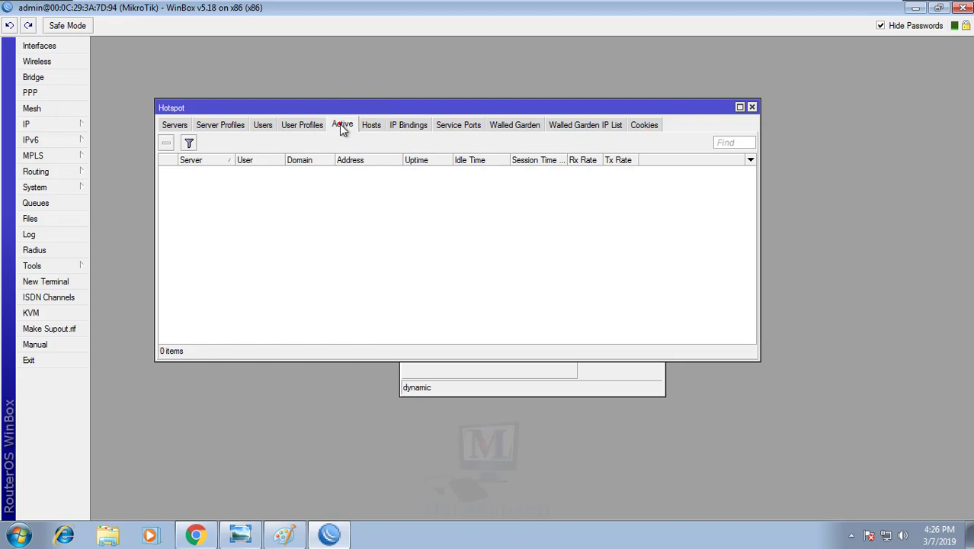
click(193, 169)
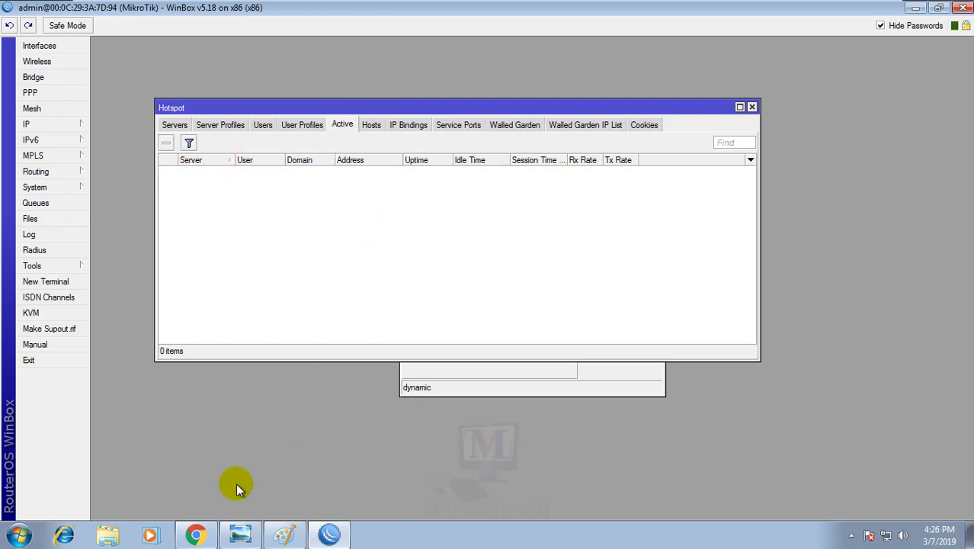
click(196, 535)
Log in with the saved hotspot user and check its active session from 192.168.10.253.
click(501, 261)
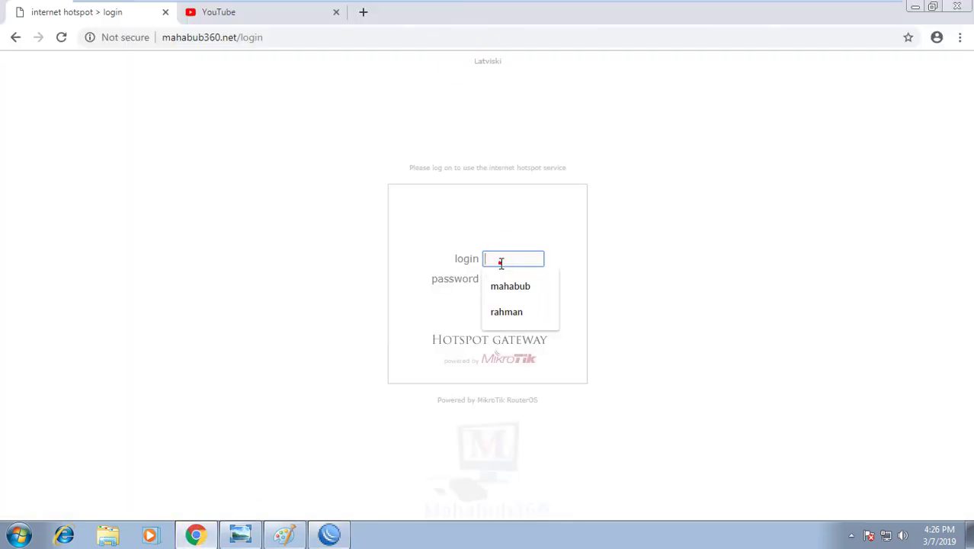
click(507, 287)
click(499, 281)
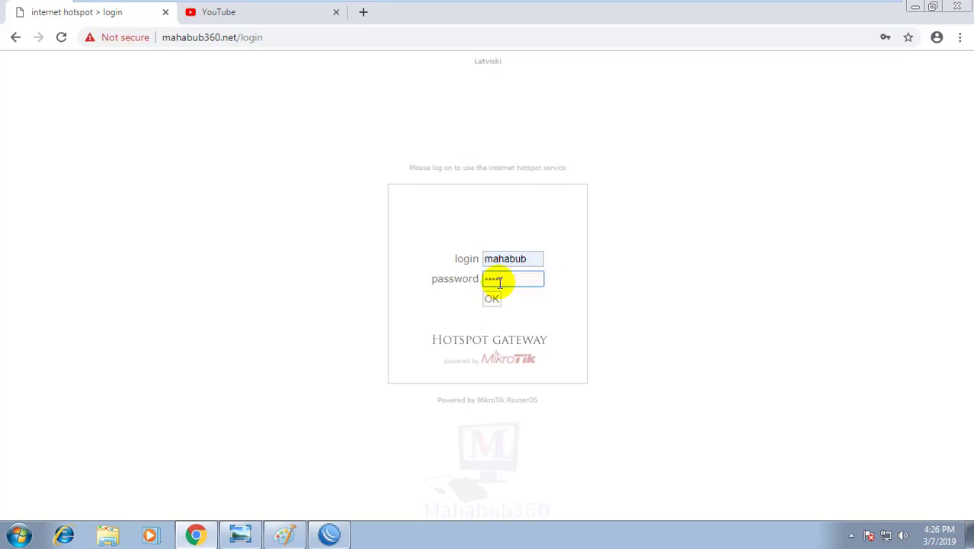
click(492, 298)
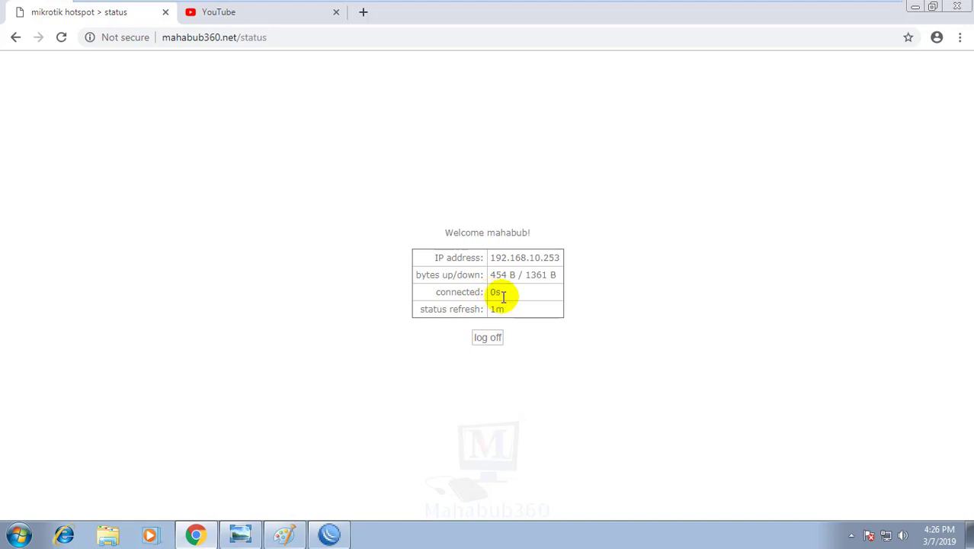
click(330, 534)
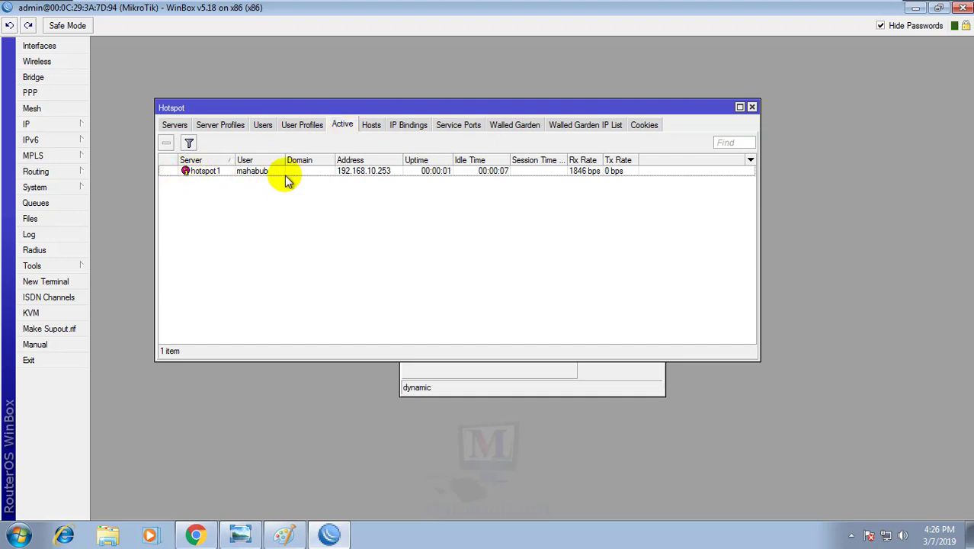
Copy the client MAC address 00:0C:29:EA:7B:37 from the active user's session details.
double_click(374, 173)
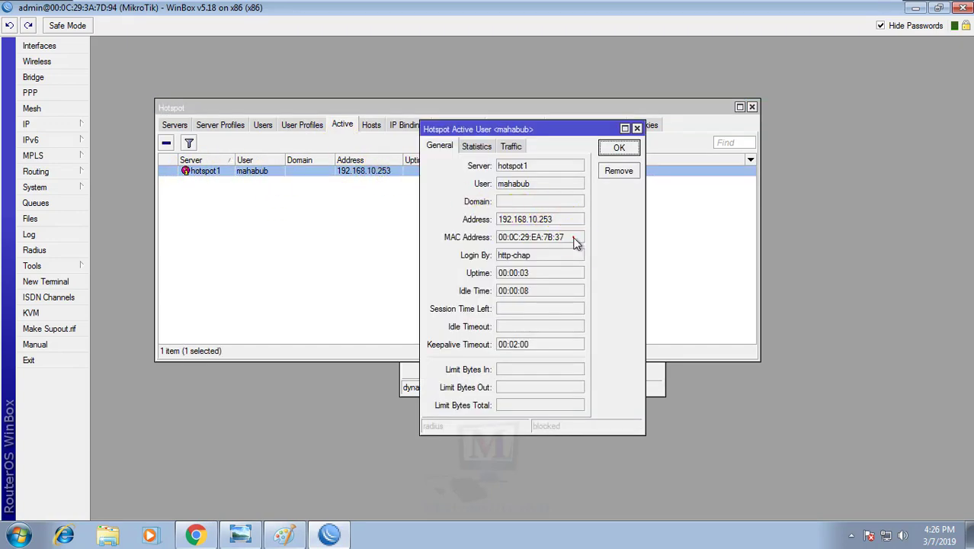
drag(576, 243, 503, 239)
right_click(511, 239)
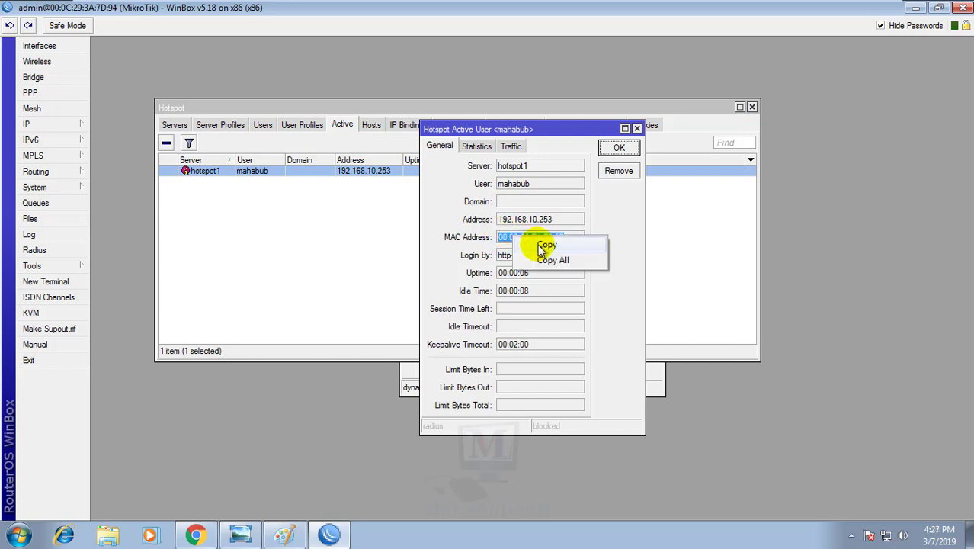
click(541, 246)
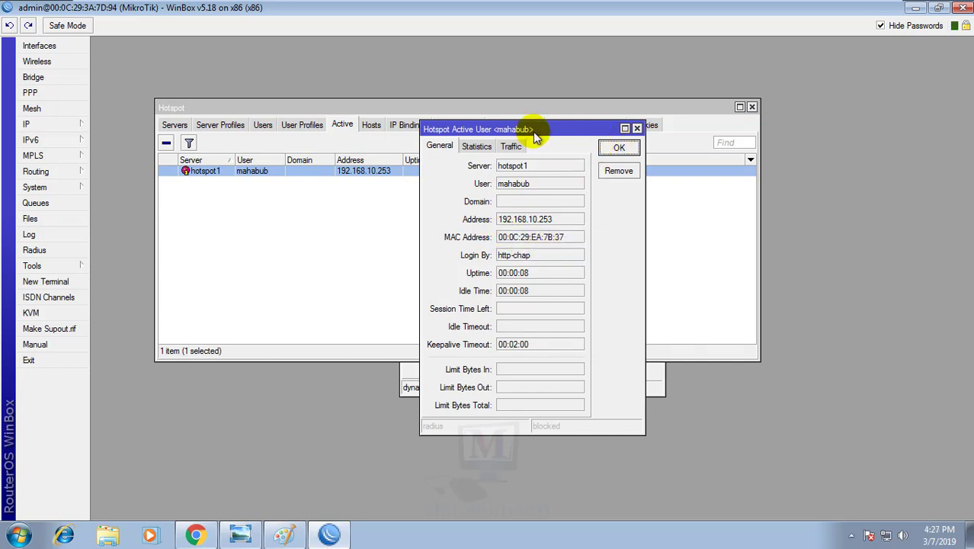
drag(539, 126, 497, 238)
Create a new IP binding and paste the client MAC address into it.
click(404, 126)
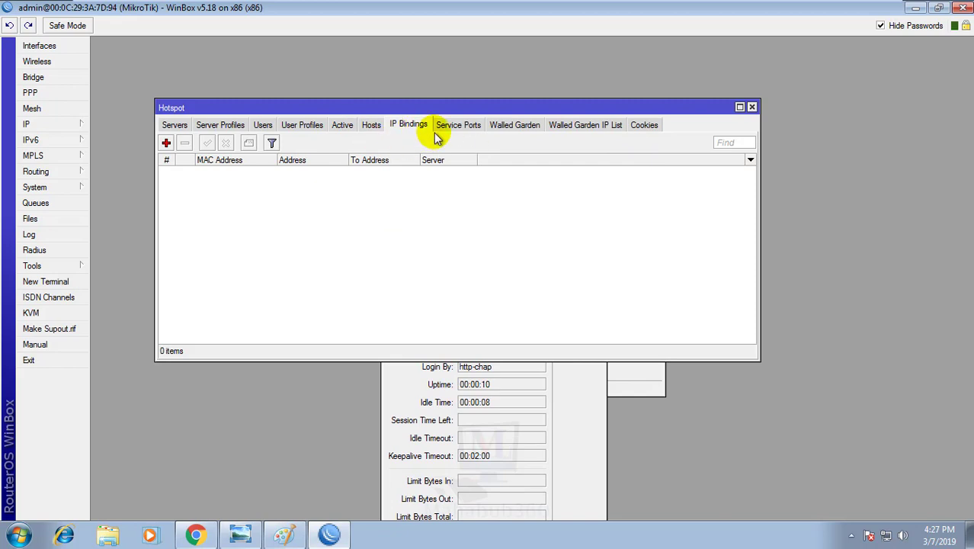
click(166, 143)
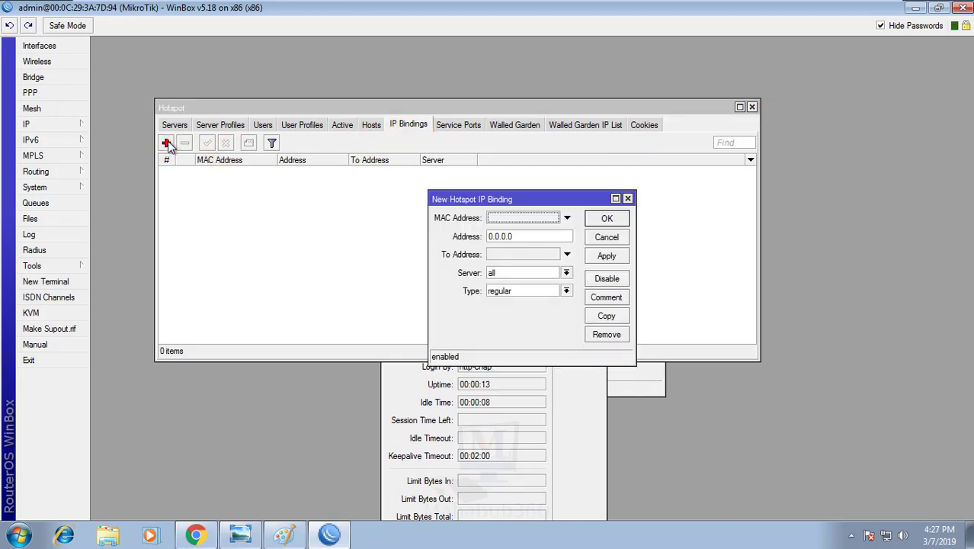
click(503, 218)
right_click(509, 219)
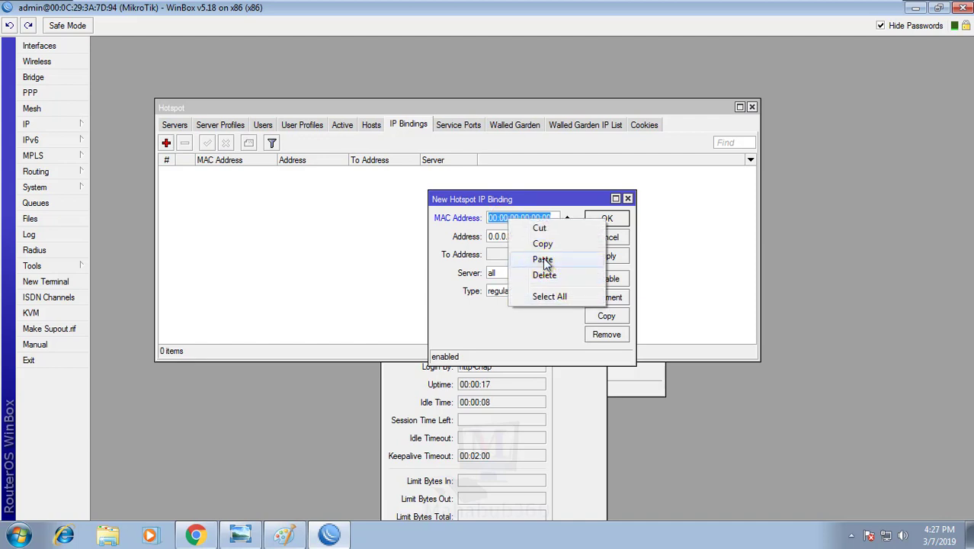
click(485, 257)
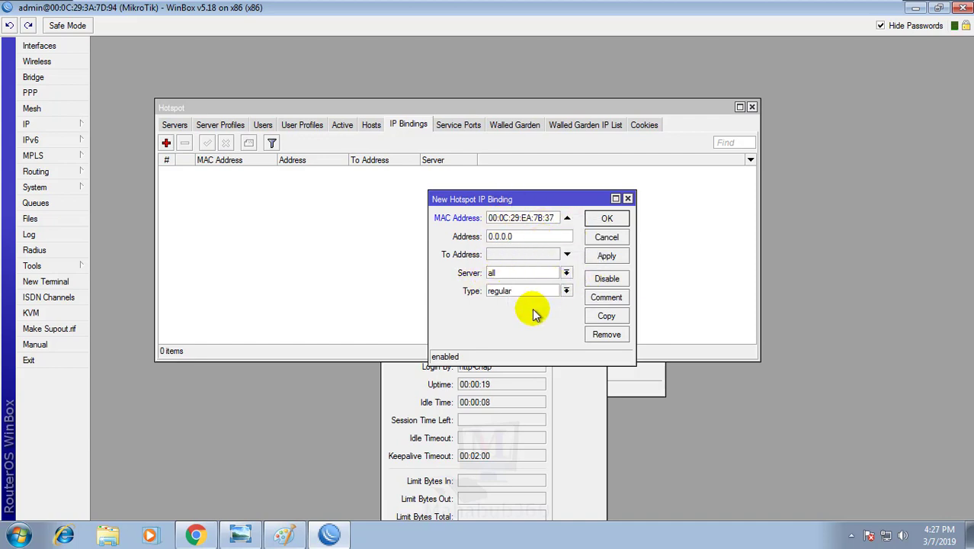
Set the binding to server hotspot1 and type bypassed, and save it.
click(540, 275)
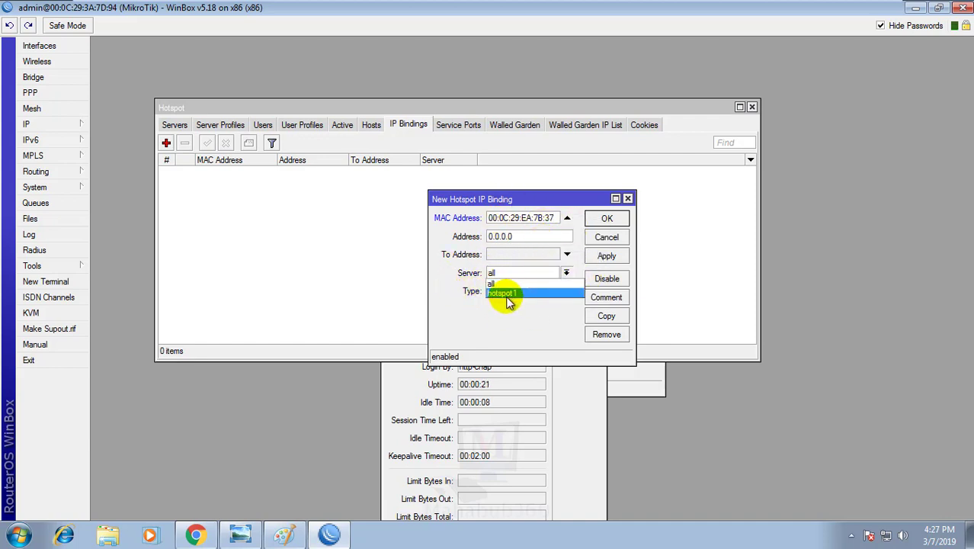
click(503, 294)
click(566, 272)
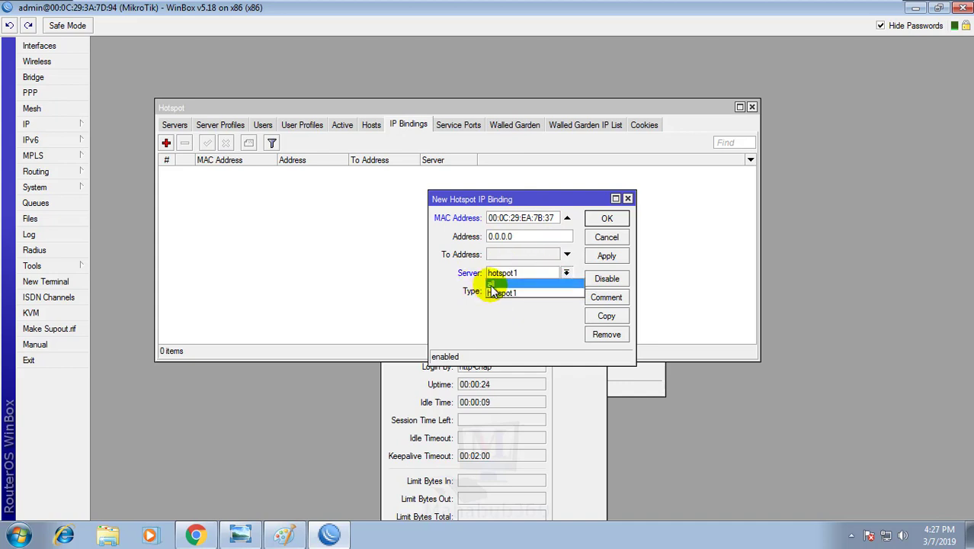
click(455, 318)
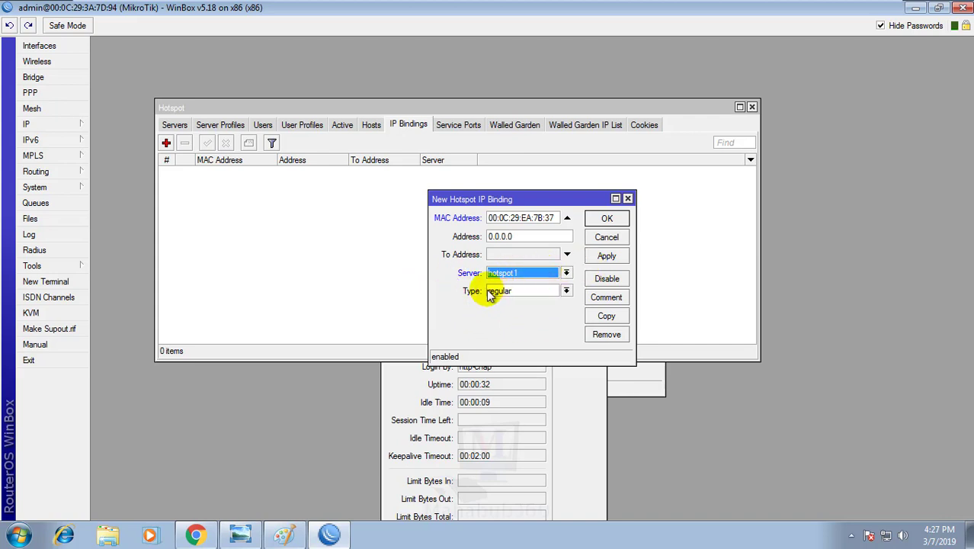
click(539, 294)
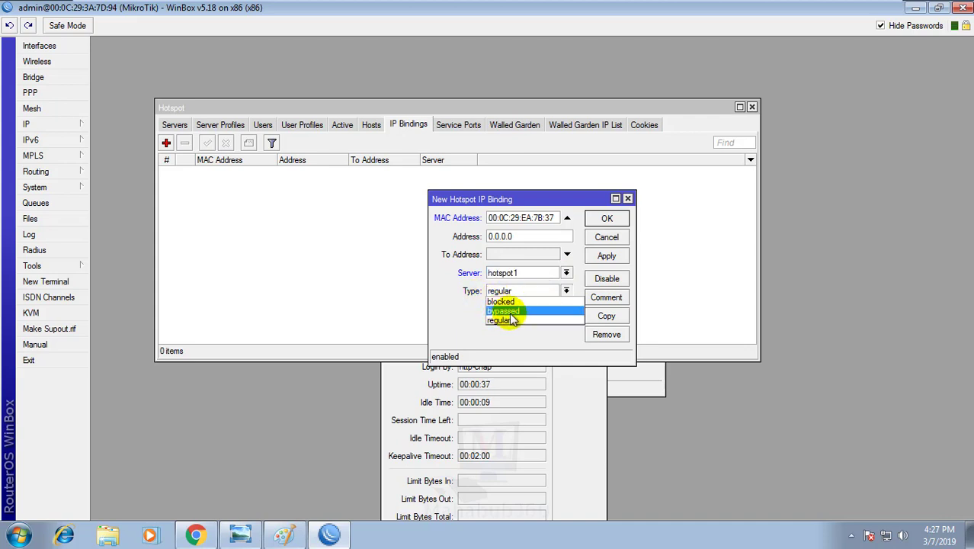
click(510, 312)
click(606, 257)
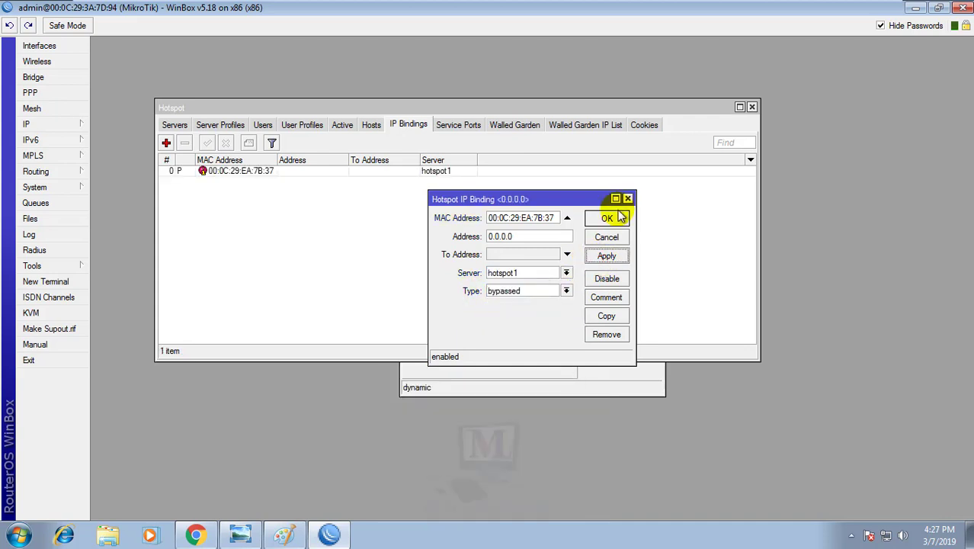
click(610, 219)
click(196, 534)
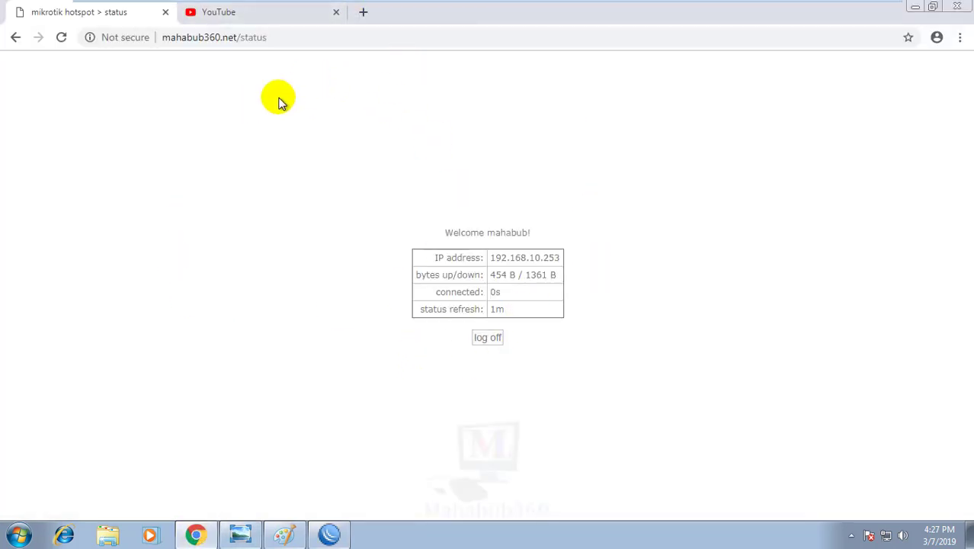
click(270, 39)
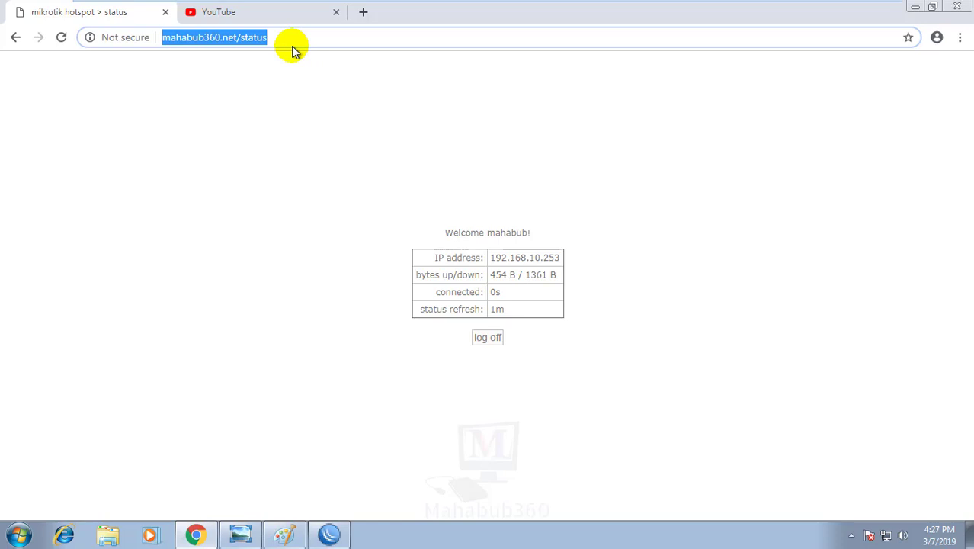